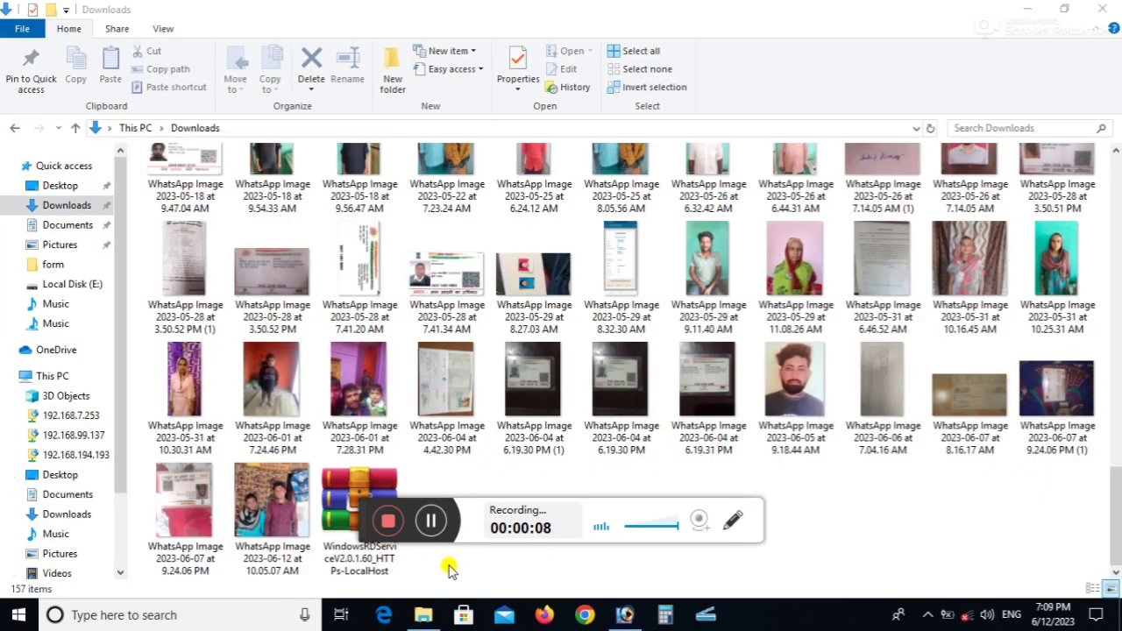
# Step: Bring up the Open with app list for the 2023-05-29 11.08.26 AM WhatsApp photo in Downloads
pyautogui.moveTo(365, 500)
pyautogui.mouseDown()
pyautogui.moveTo(545, 524)
pyautogui.moveTo(583, 544)
pyautogui.mouseUp()
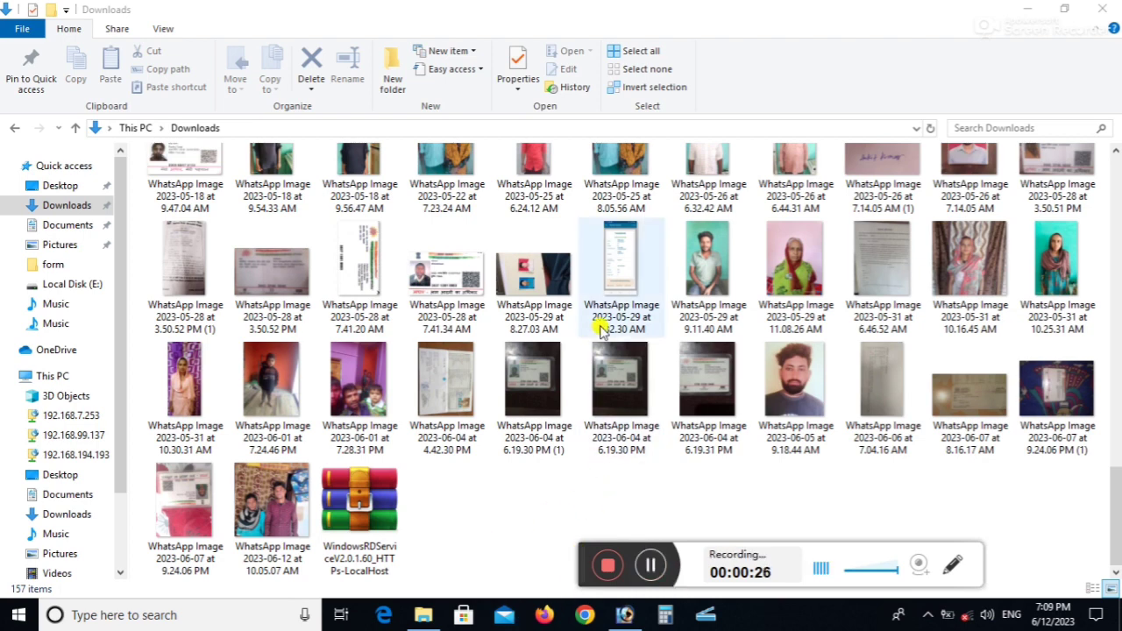
pyautogui.doubleClick(811, 317)
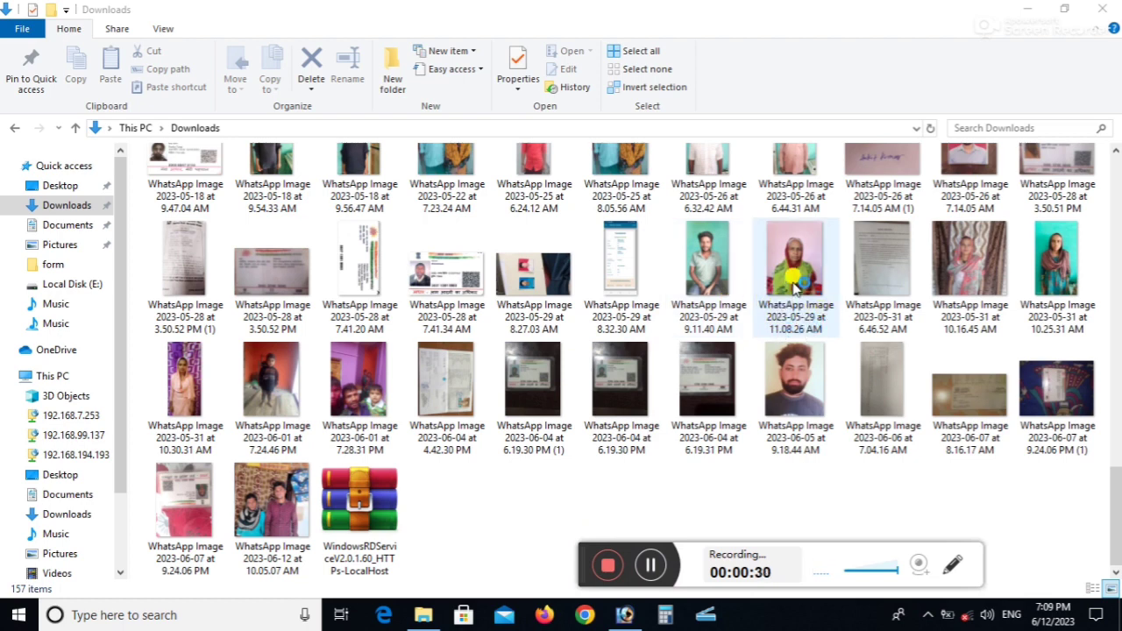
pyautogui.rightClick(793, 286)
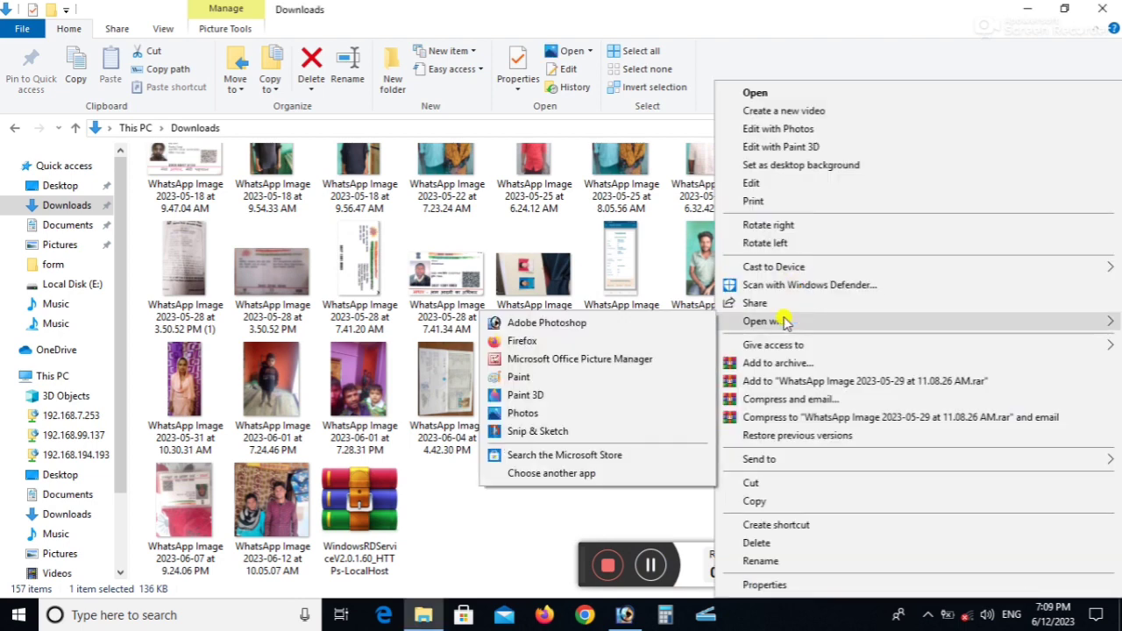
pyautogui.moveTo(766, 320)
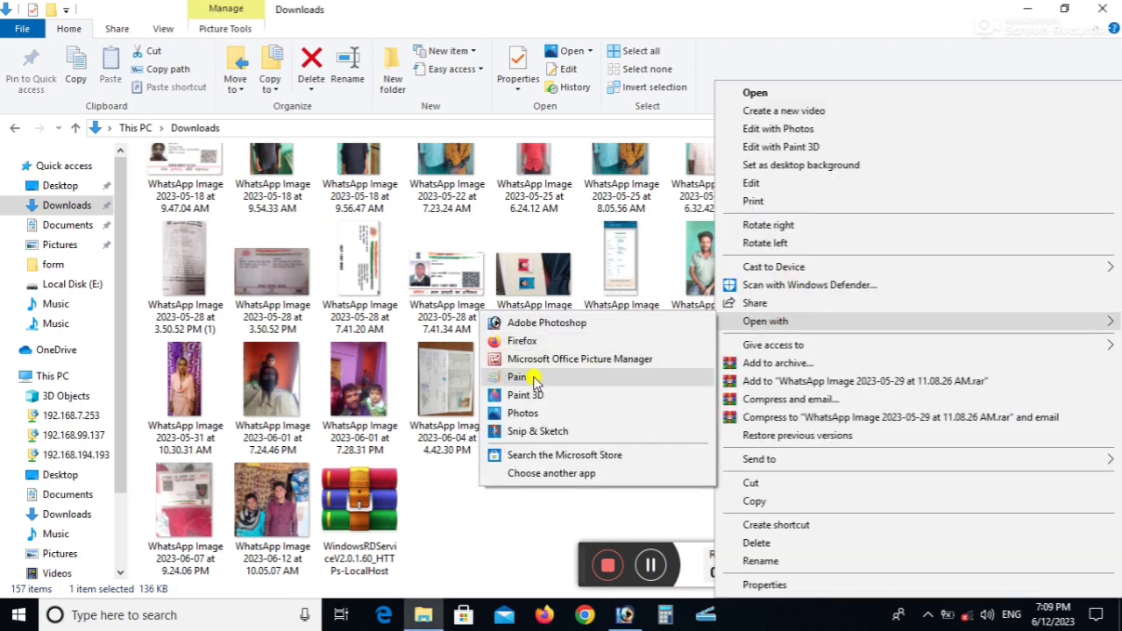
pyautogui.click(526, 377)
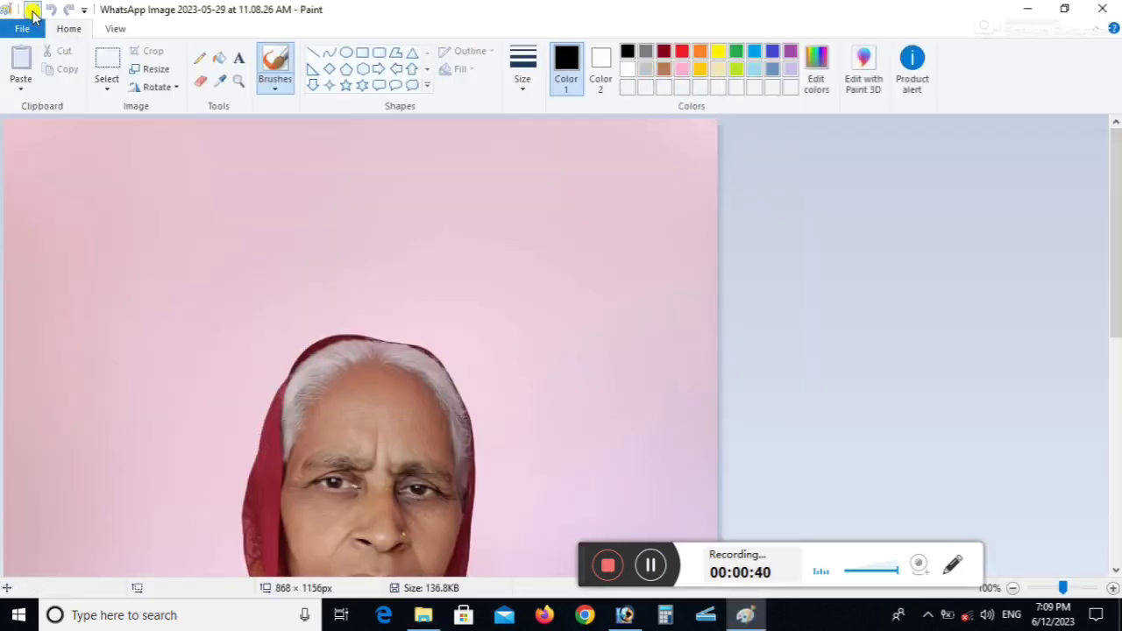
pyautogui.click(1102, 9)
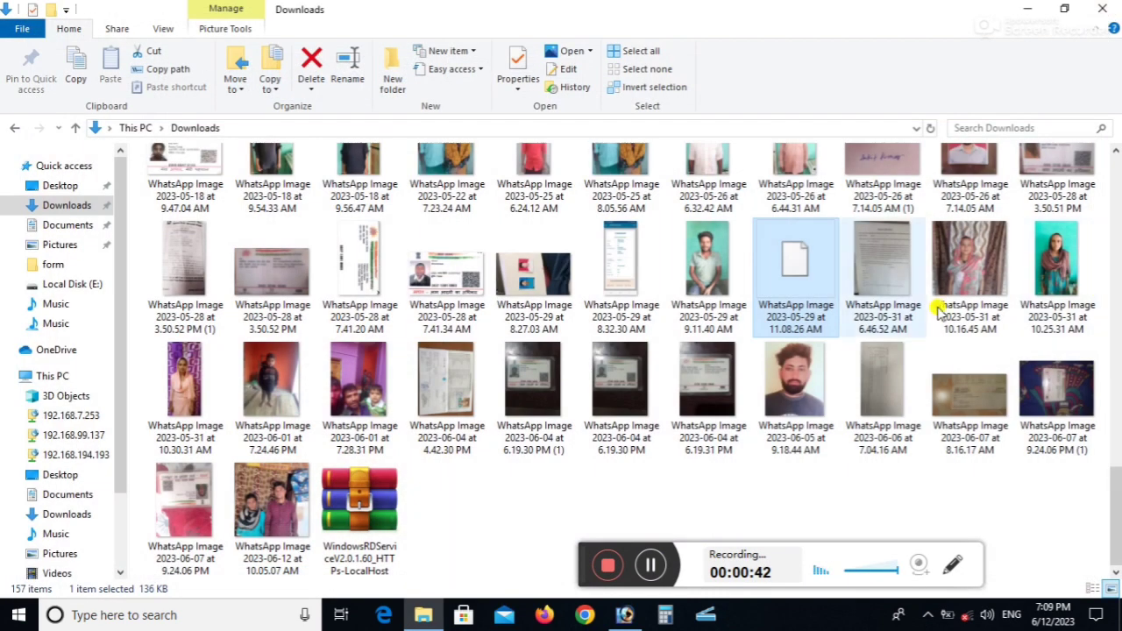
pyautogui.rightClick(789, 276)
pyautogui.moveTo(760, 321)
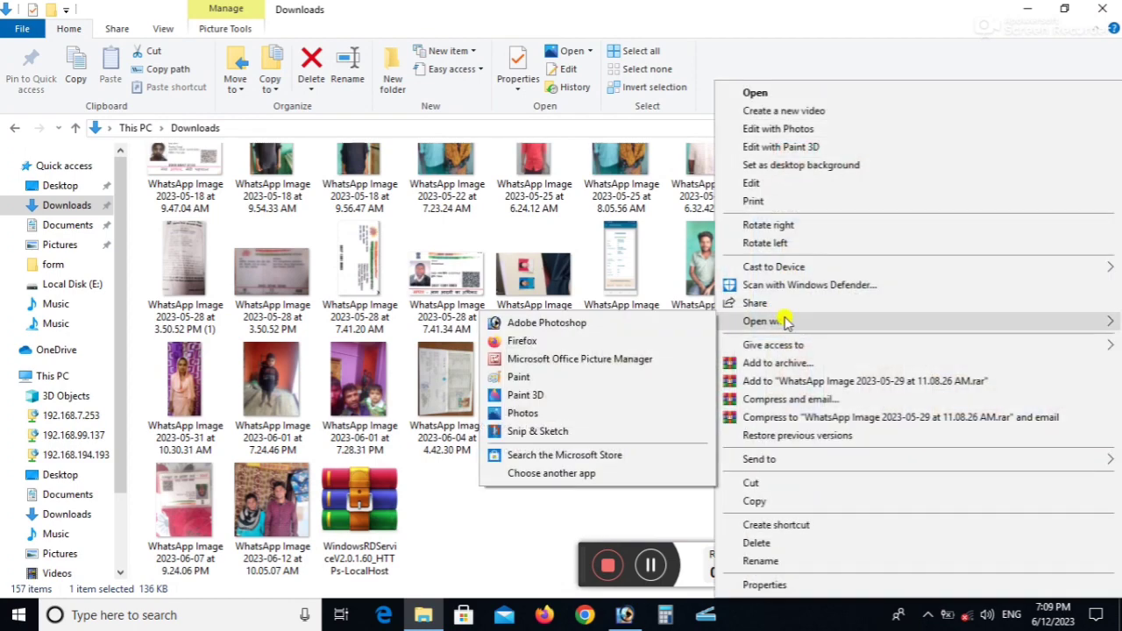
# Step: Open the 11.08.26 AM WhatsApp photo in Adobe Photoshop and maximize its document window
pyautogui.click(618, 324)
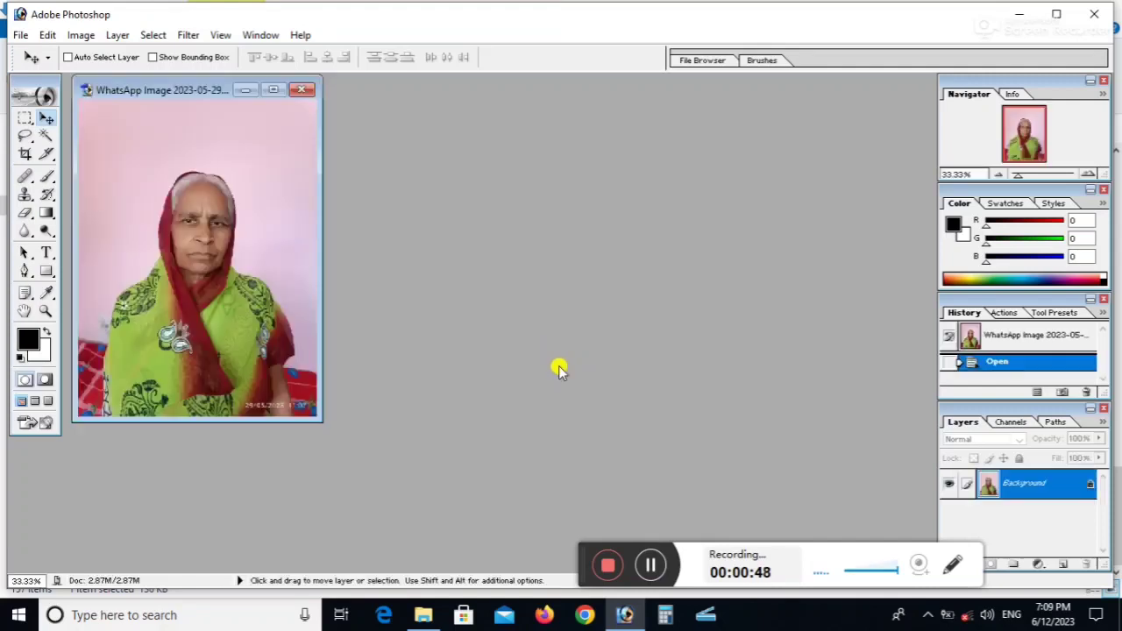
pyautogui.click(273, 89)
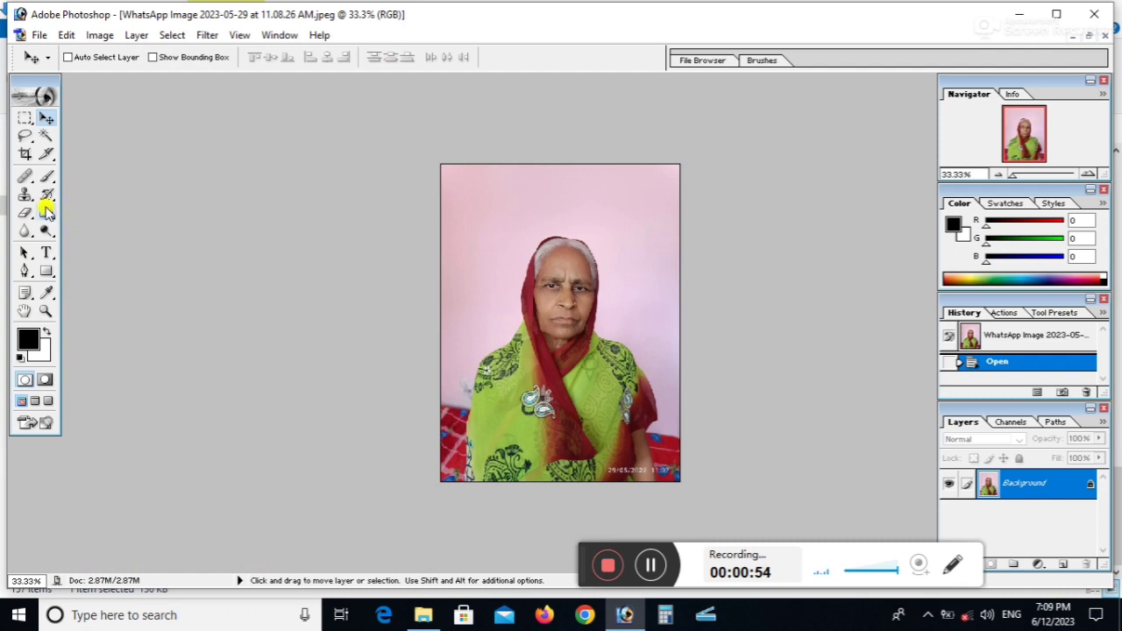
# Step: Set the Crop tool to 3.5 cm width, 4.5 cm height and 300 pixels/inch
pyautogui.click(24, 155)
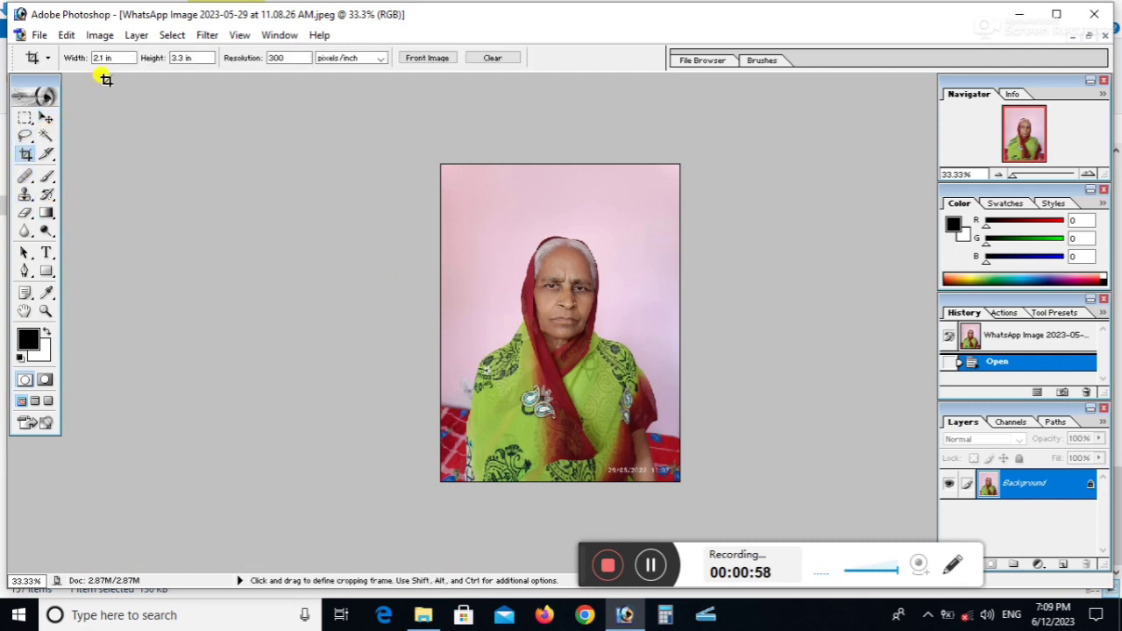
pyautogui.click(127, 61)
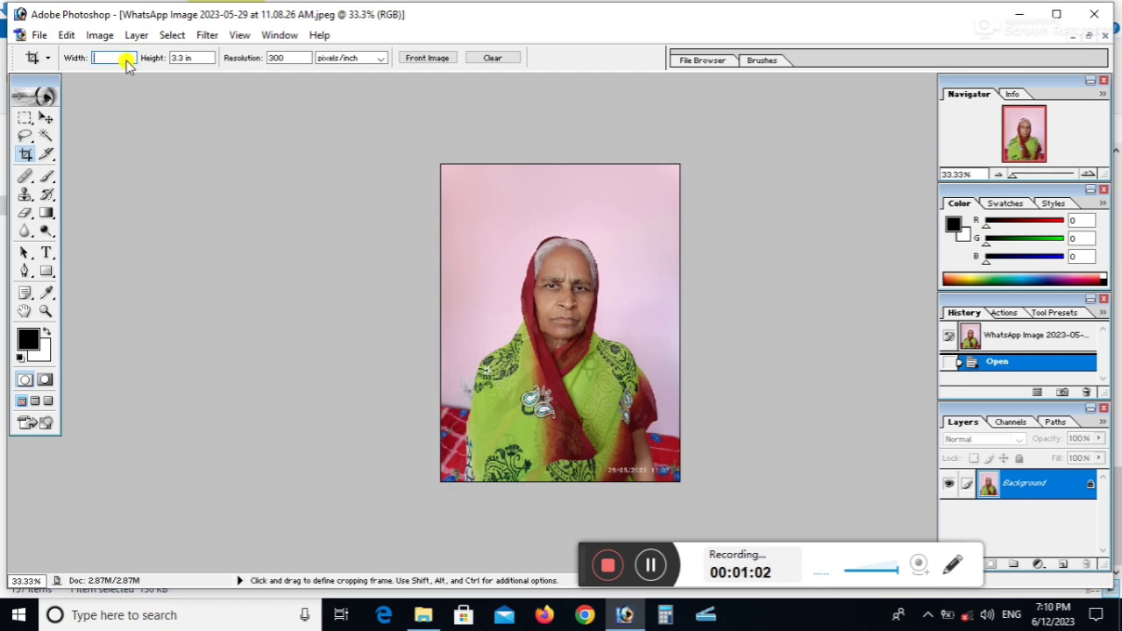
pyautogui.write('3.5')
pyautogui.write('cm')
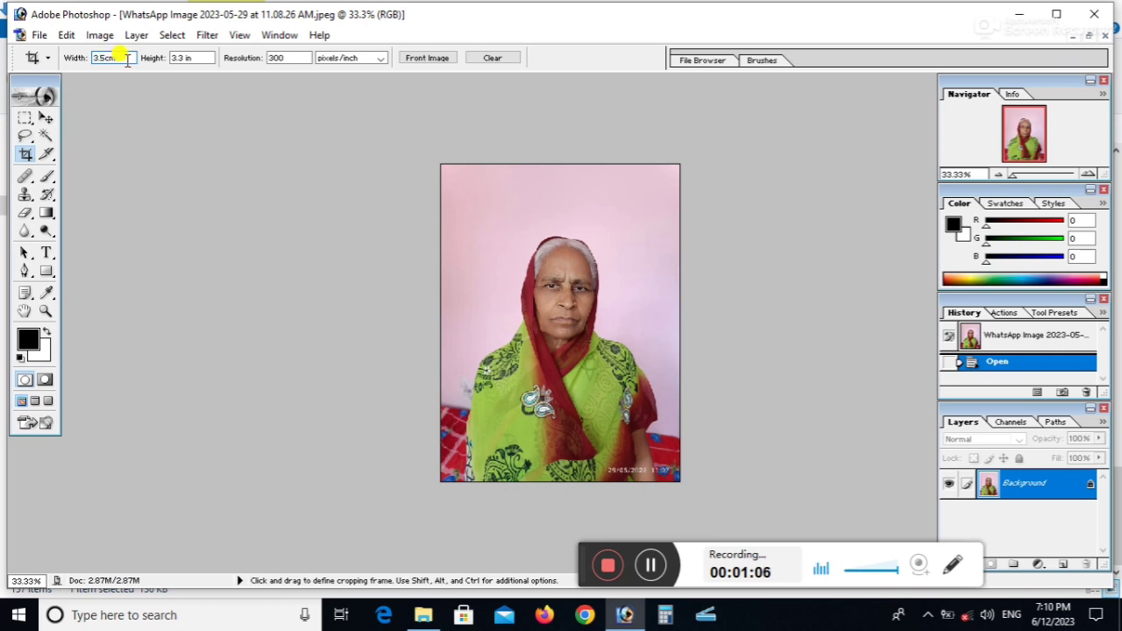
pyautogui.press('Tab')
pyautogui.write('4.5')
pyautogui.write('cm')
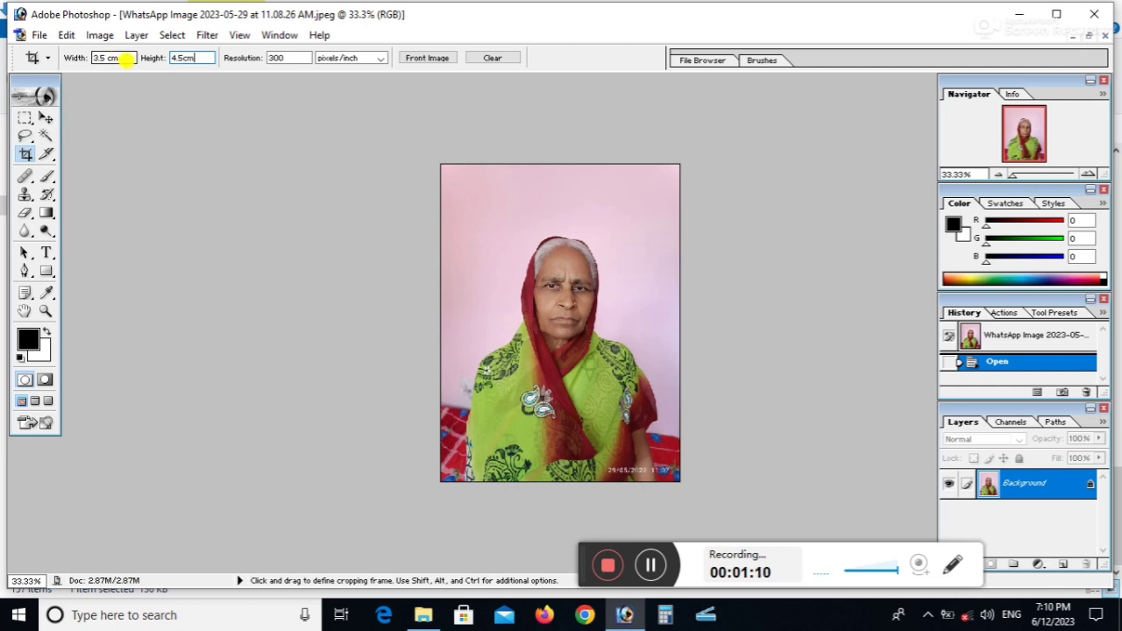
pyautogui.click(283, 58)
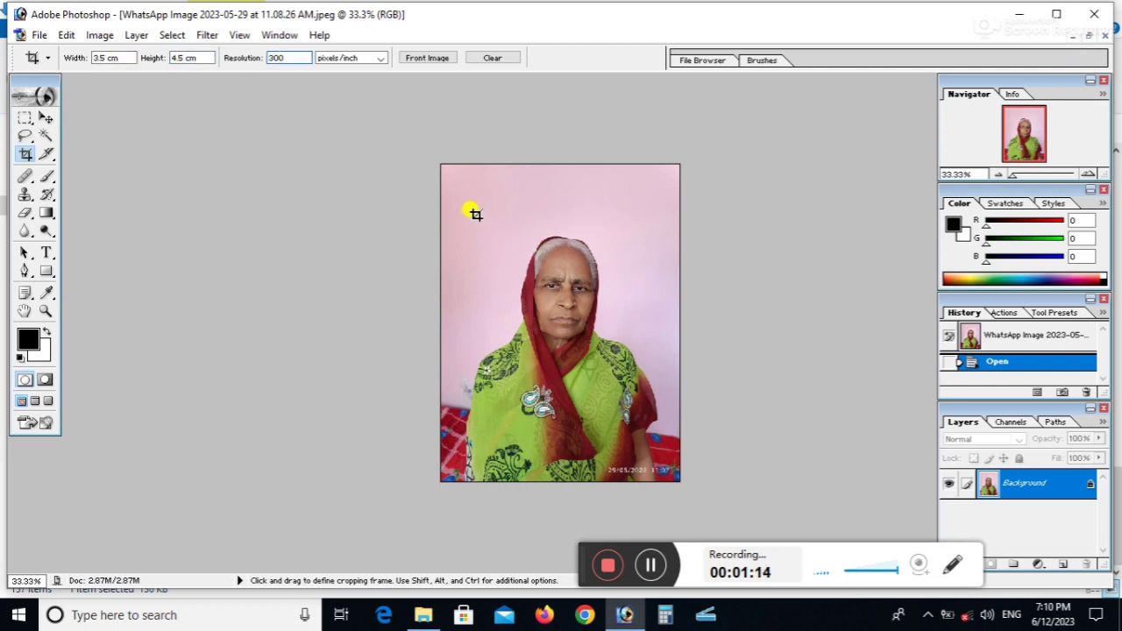
# Step: Crop the photo to the 3.5 × 4.5 cm frame around the woman's head and shoulders
pyautogui.moveTo(468, 207); pyautogui.dragTo(653, 410)
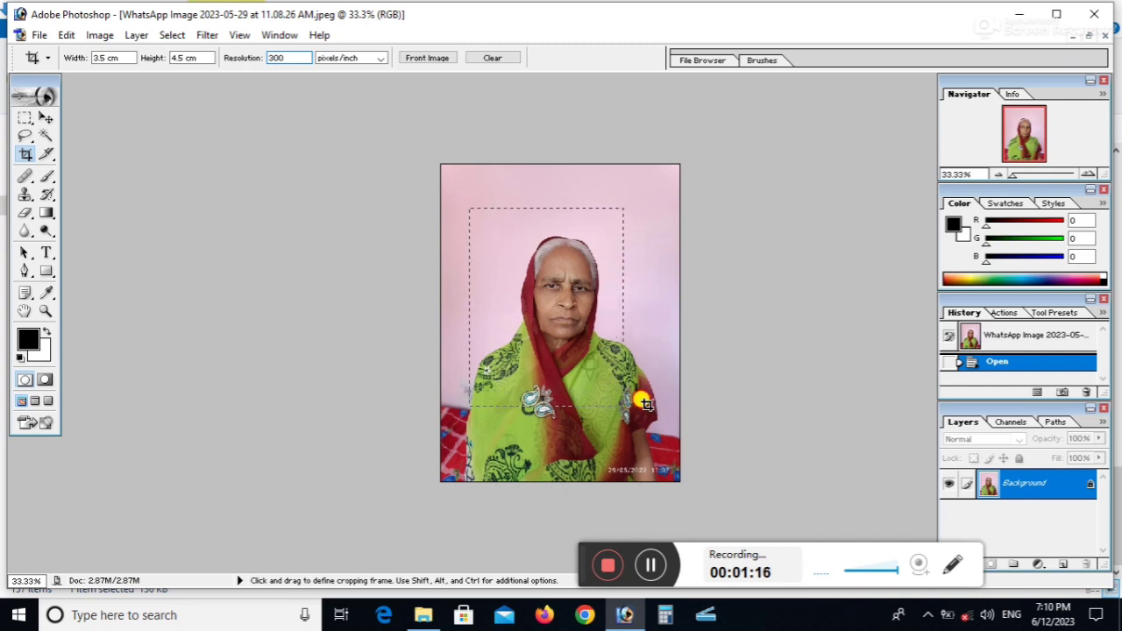
pyautogui.moveTo(541, 383); pyautogui.dragTo(546, 381)
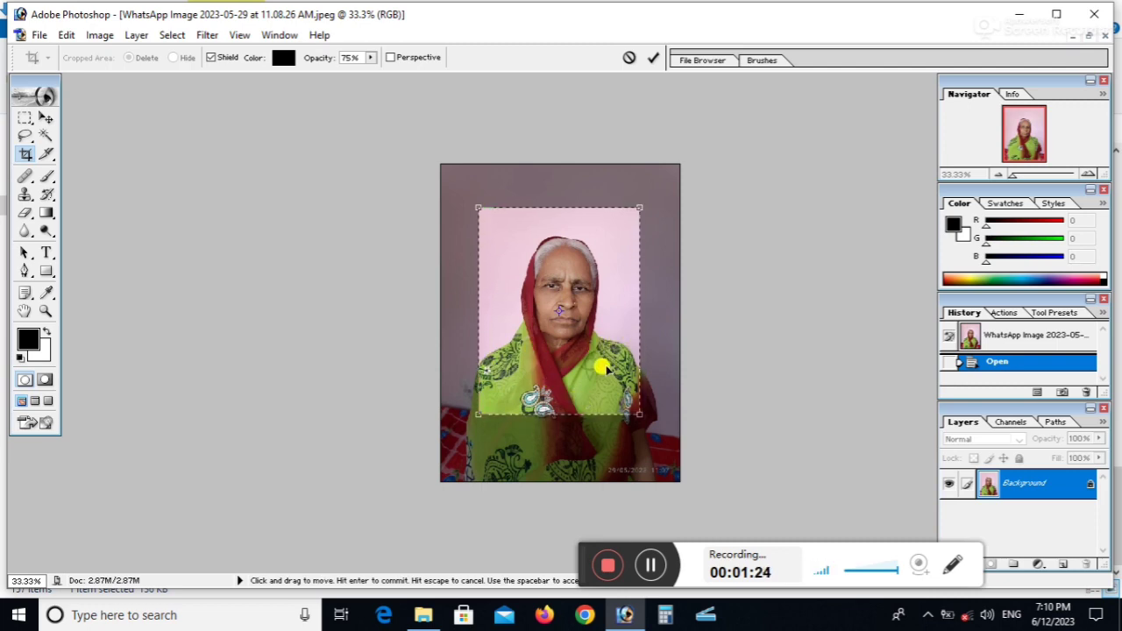
pyautogui.press('Left')
pyautogui.press('Left')
pyautogui.press('Left')
pyautogui.press('Down')
pyautogui.press('Down')
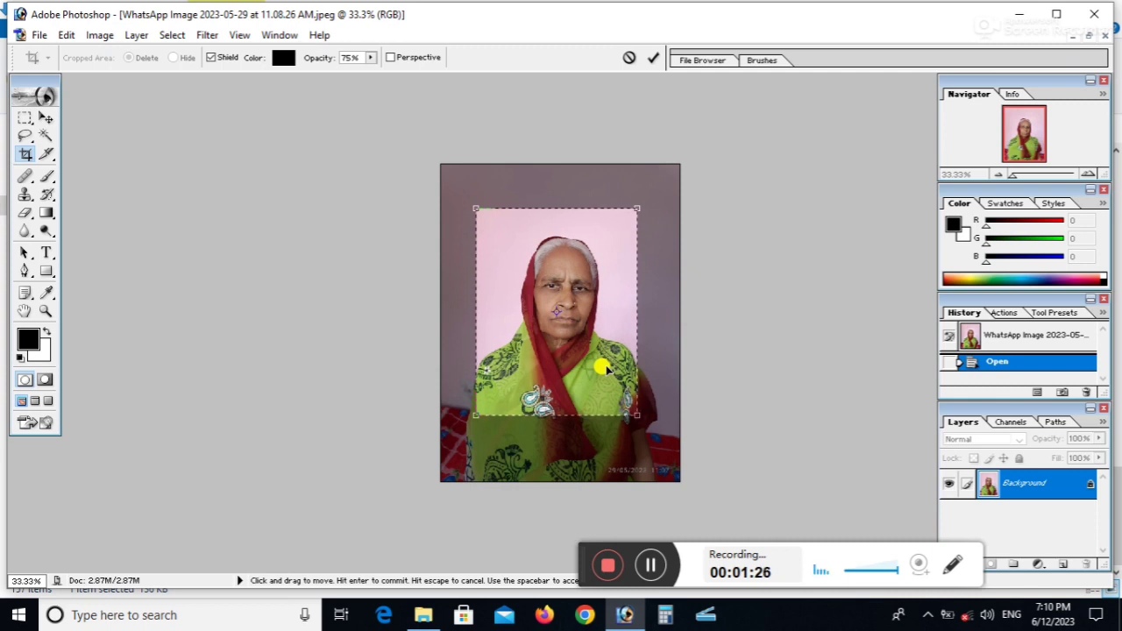
pyautogui.press('Down')
pyautogui.press('Down')
pyautogui.press('Down')
pyautogui.press('Down')
pyautogui.press('Down')
pyautogui.press('Down')
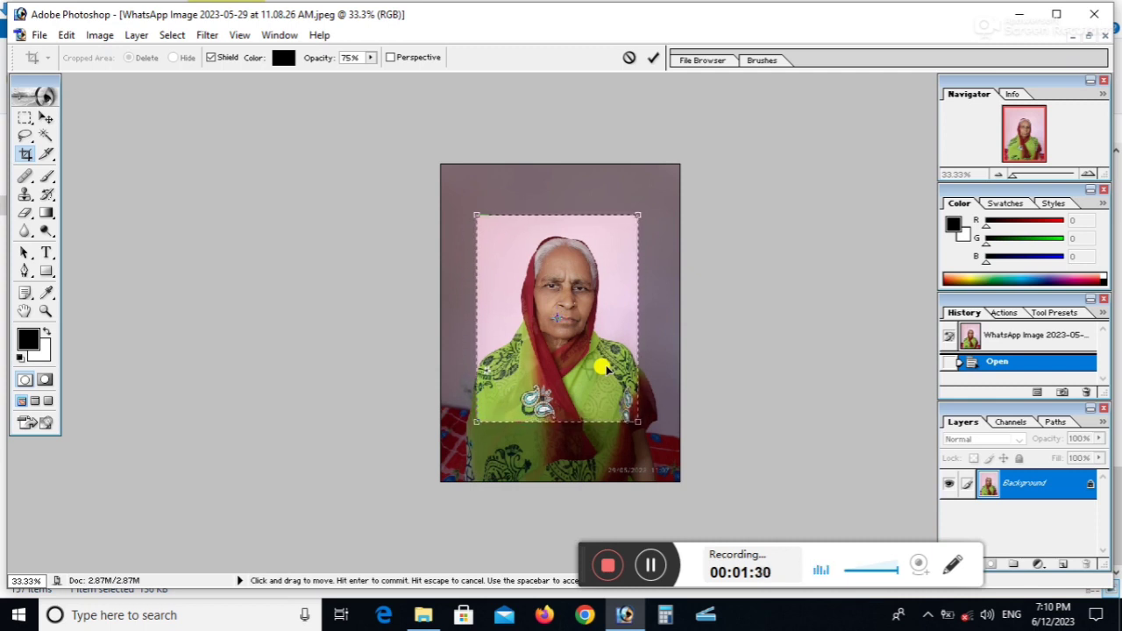
pyautogui.press('Right')
pyautogui.press('Right')
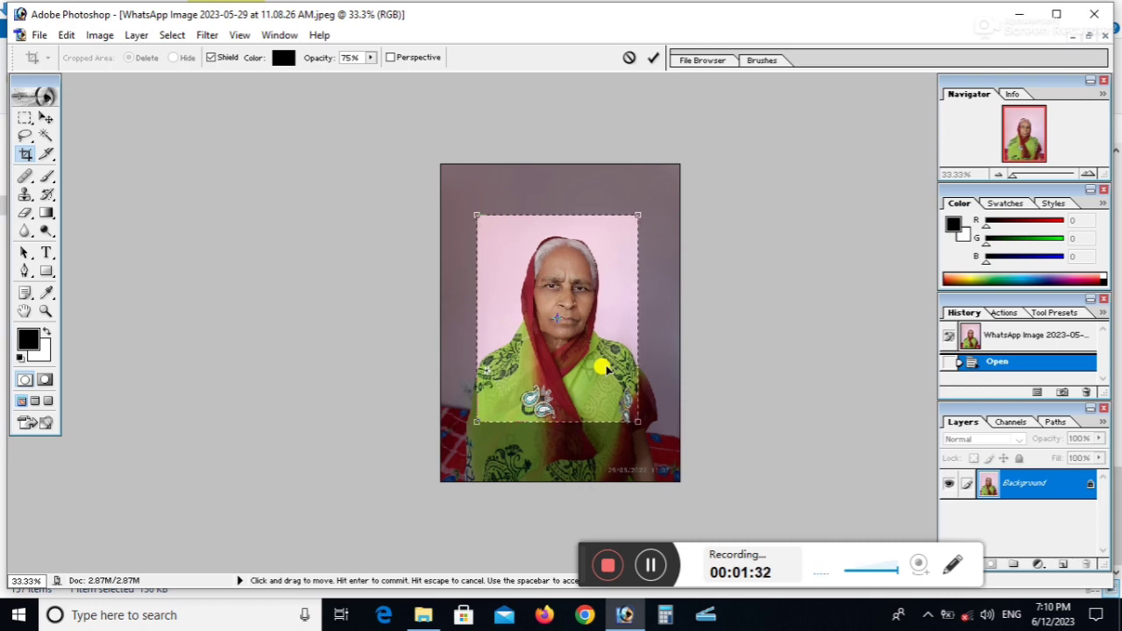
pyautogui.press('Return')
pyautogui.hotkey('ctrl', '0')
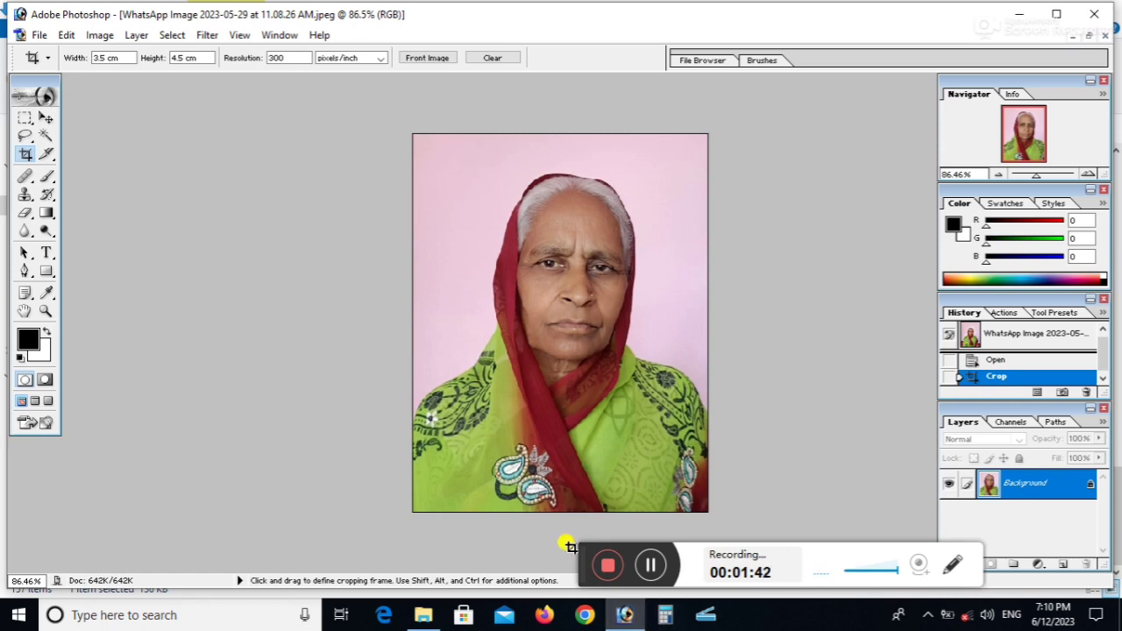
# Step: Apply Brightness/Contrast with brightness +11 and contrast +19 to the cropped photo
pyautogui.moveTo(579, 540); pyautogui.dragTo(765, 551)
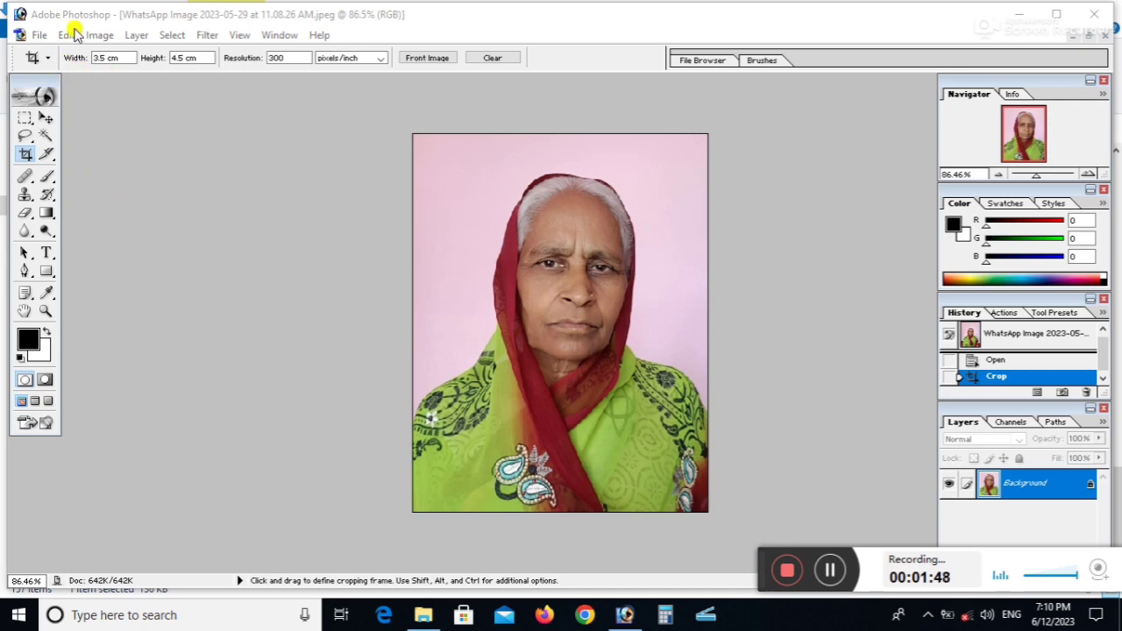
pyautogui.click(97, 36)
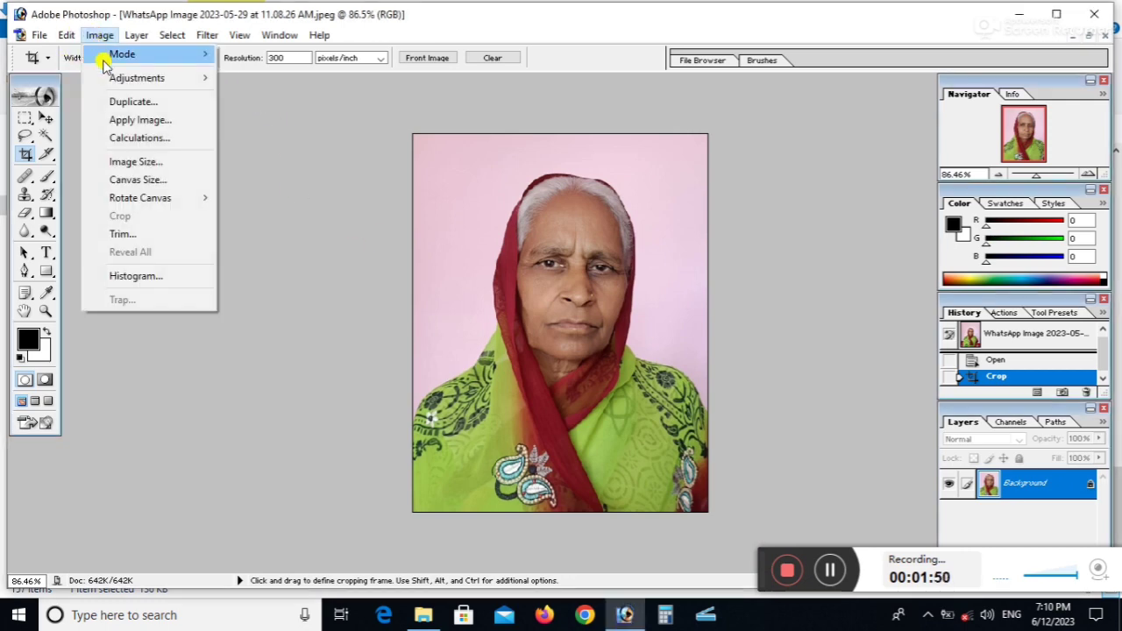
pyautogui.moveTo(137, 78)
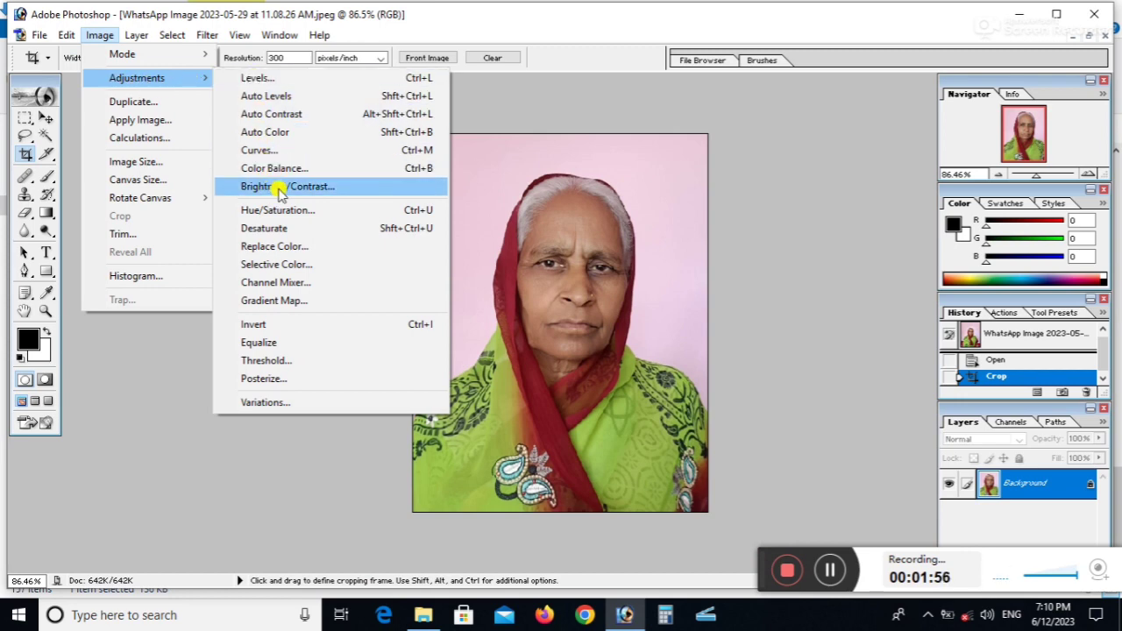
pyautogui.click(279, 189)
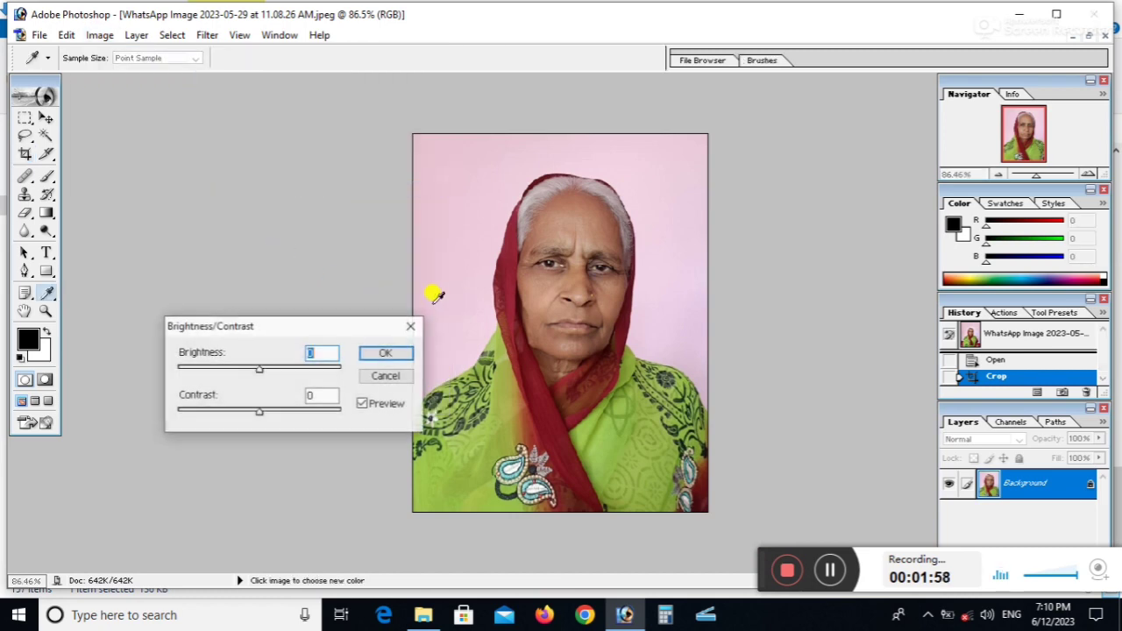
pyautogui.moveTo(298, 338); pyautogui.dragTo(258, 277)
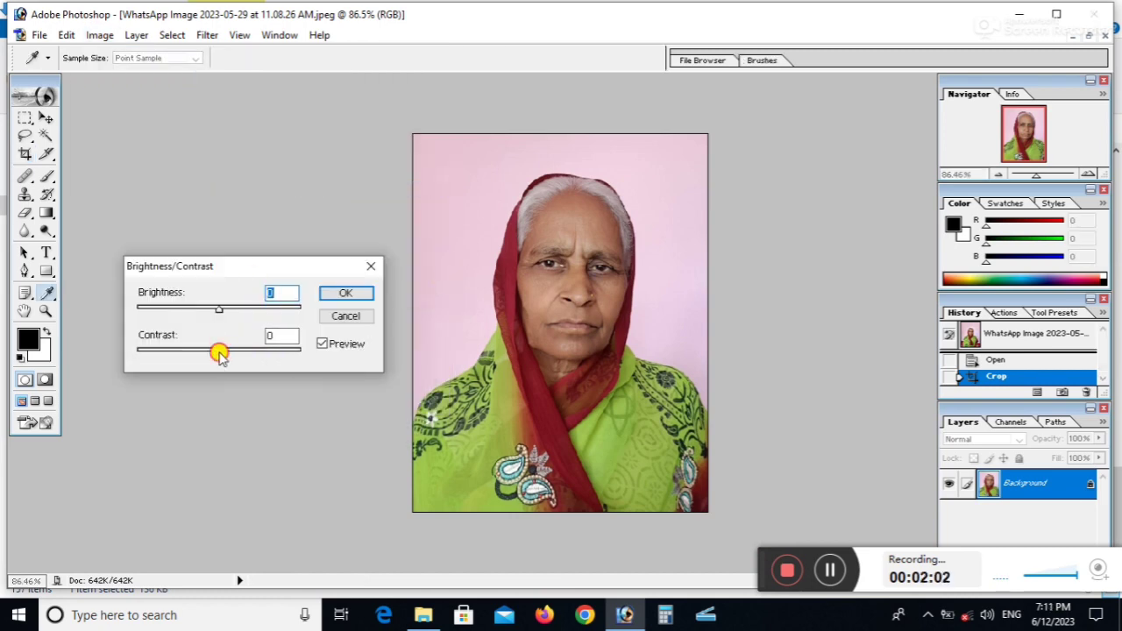
pyautogui.moveTo(219, 353)
pyautogui.mouseDown()
pyautogui.moveTo(258, 351)
pyautogui.moveTo(218, 353)
pyautogui.moveTo(227, 357)
pyautogui.mouseUp()
pyautogui.press('Return')
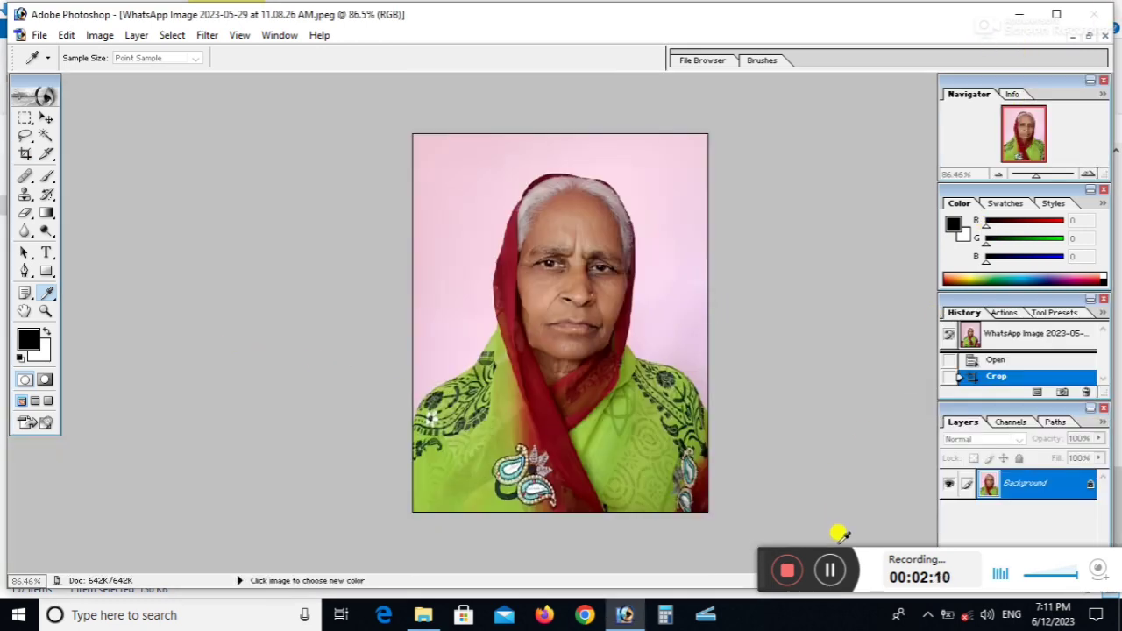
pyautogui.click(829, 571)
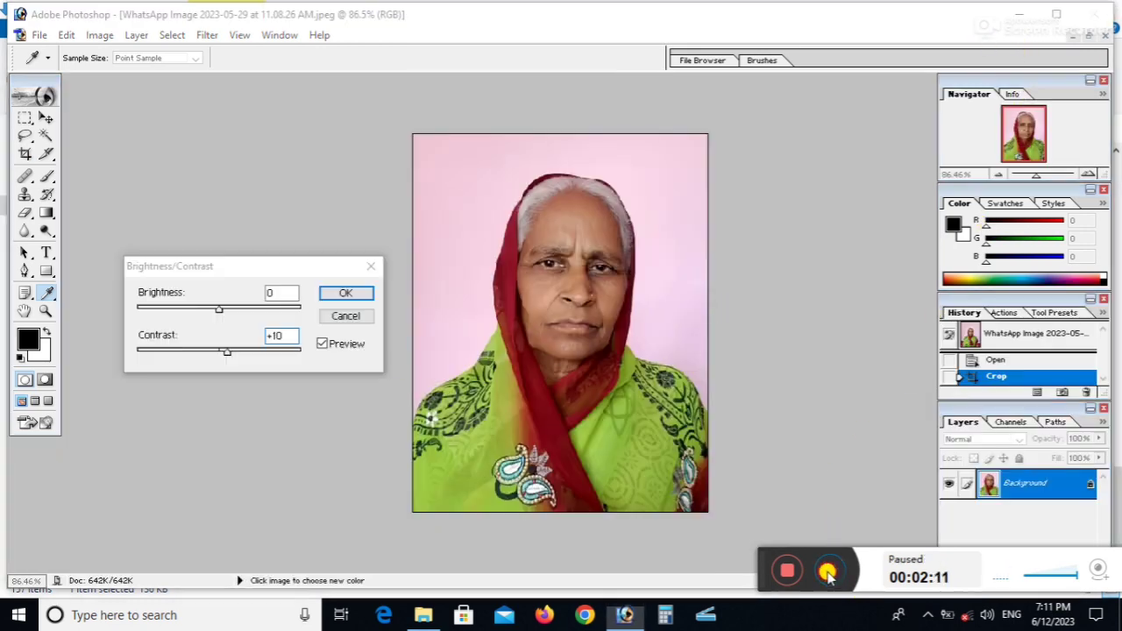
pyautogui.click(230, 352)
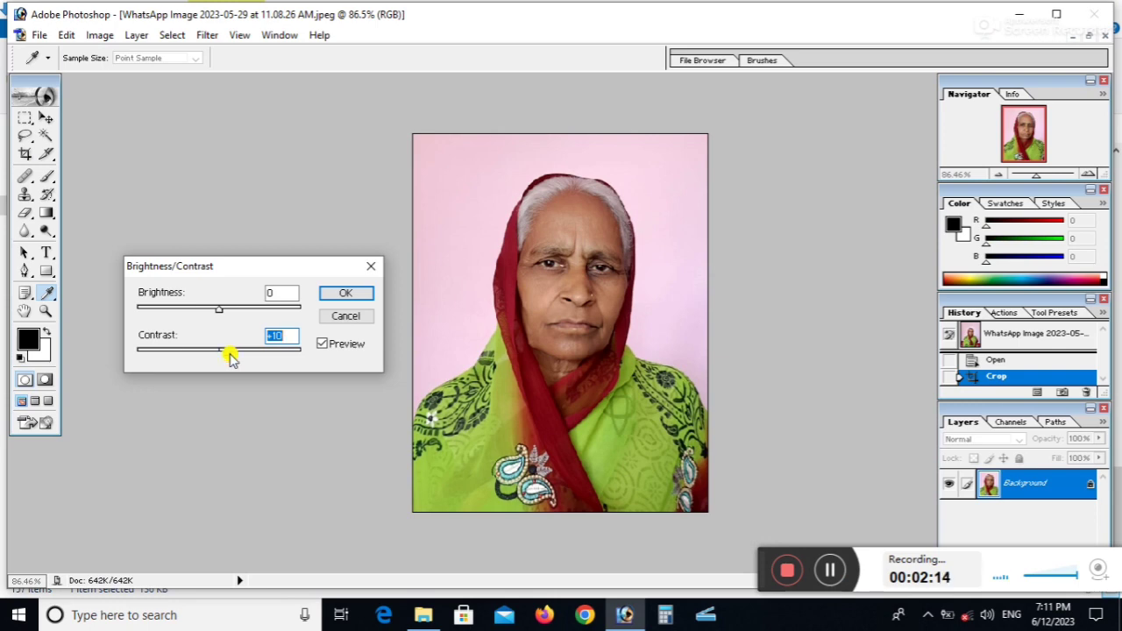
pyautogui.moveTo(231, 352); pyautogui.dragTo(235, 354)
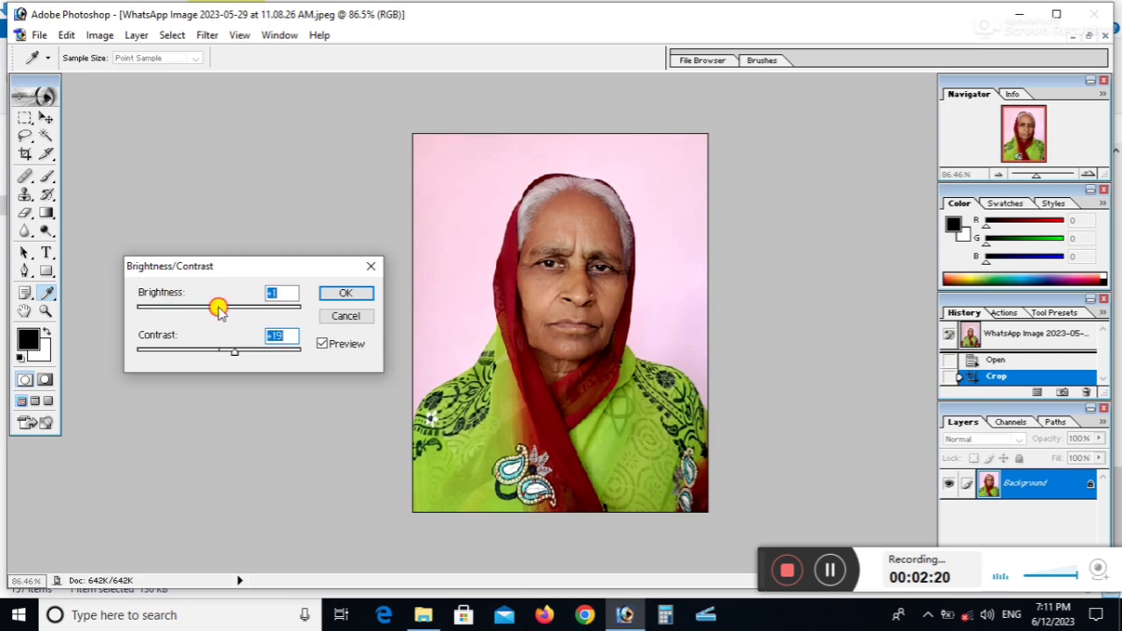
pyautogui.moveTo(220, 311)
pyautogui.mouseDown()
pyautogui.moveTo(241, 314)
pyautogui.moveTo(228, 311)
pyautogui.mouseUp()
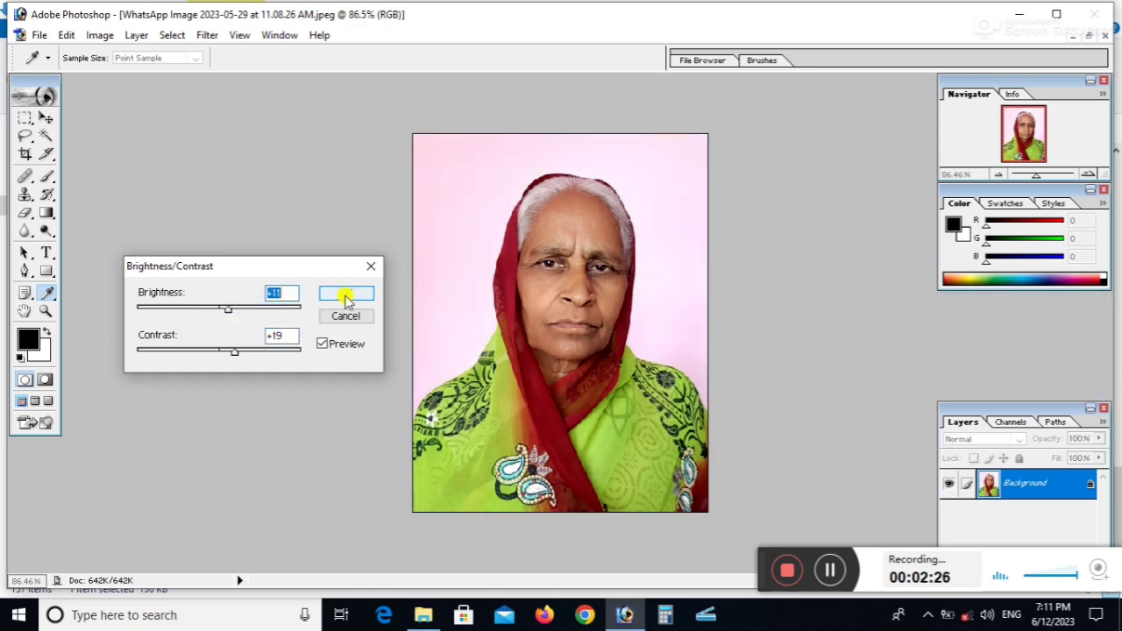
pyautogui.click(347, 299)
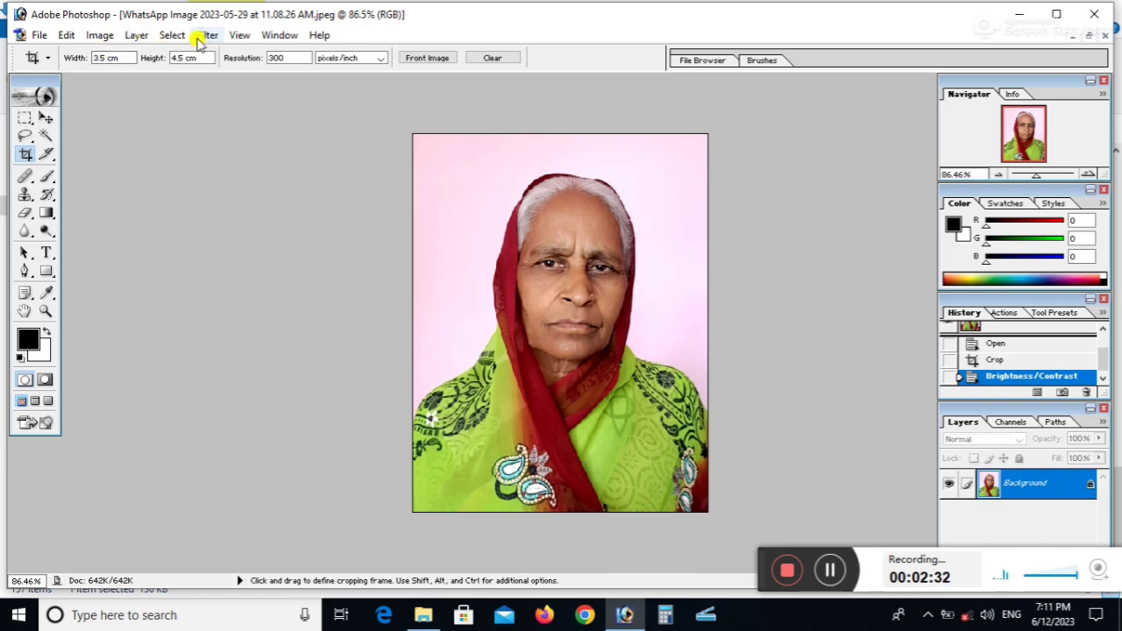
# Step: Apply a Smart Blur with radius 5.1 and threshold 17.2 to smooth the face
pyautogui.click(206, 37)
pyautogui.moveTo(228, 156)
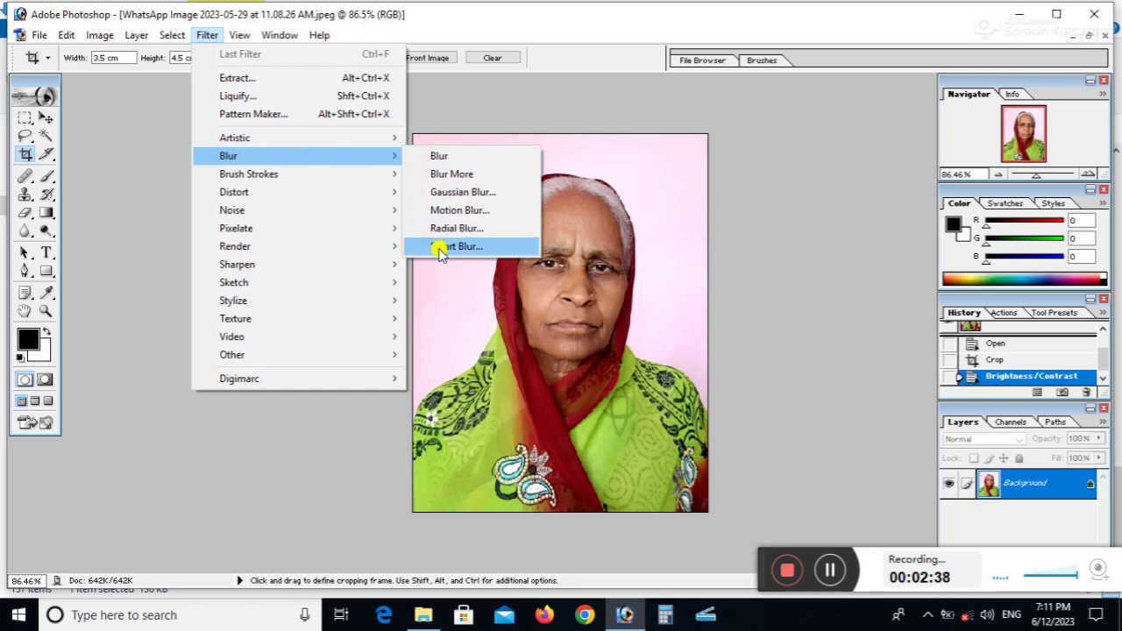
pyautogui.click(440, 250)
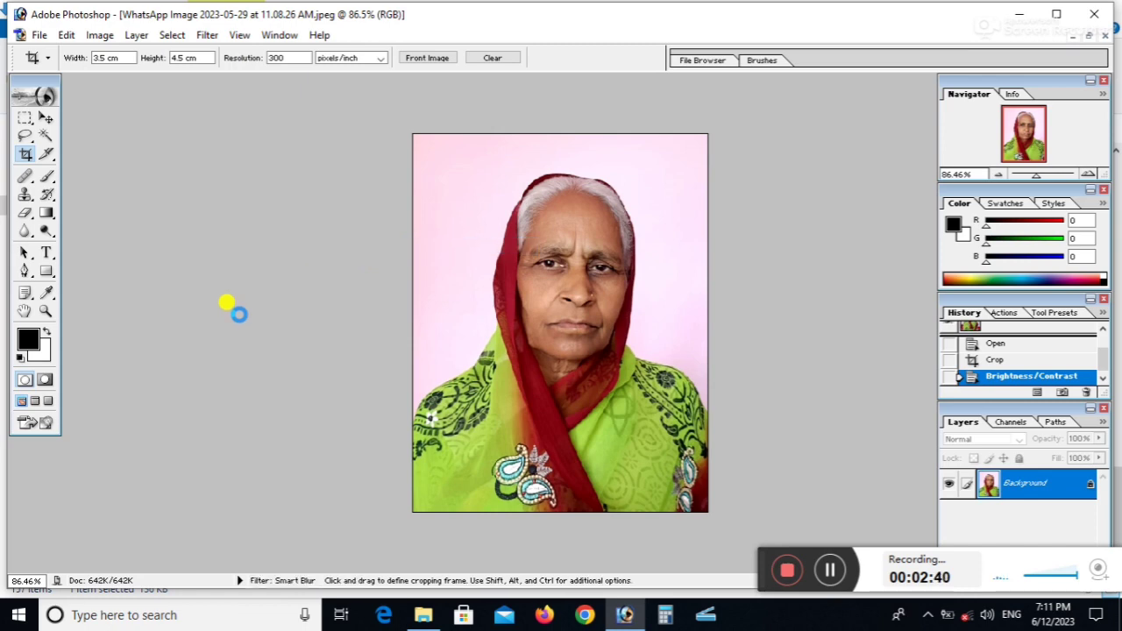
pyautogui.moveTo(531, 100); pyautogui.dragTo(236, 167)
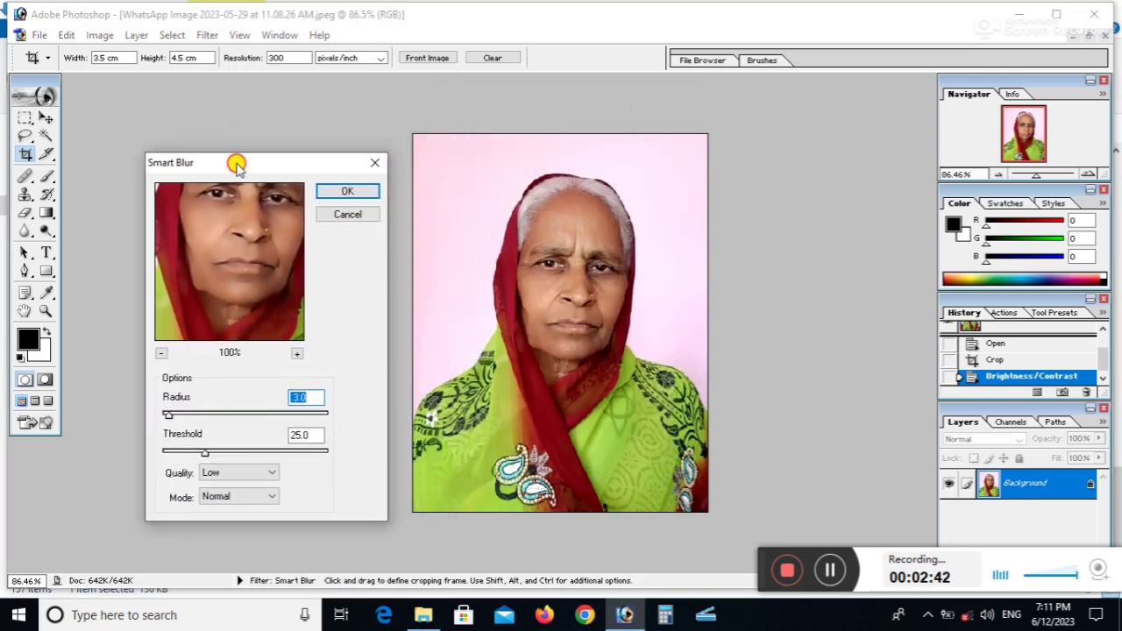
pyautogui.moveTo(277, 287); pyautogui.dragTo(256, 287)
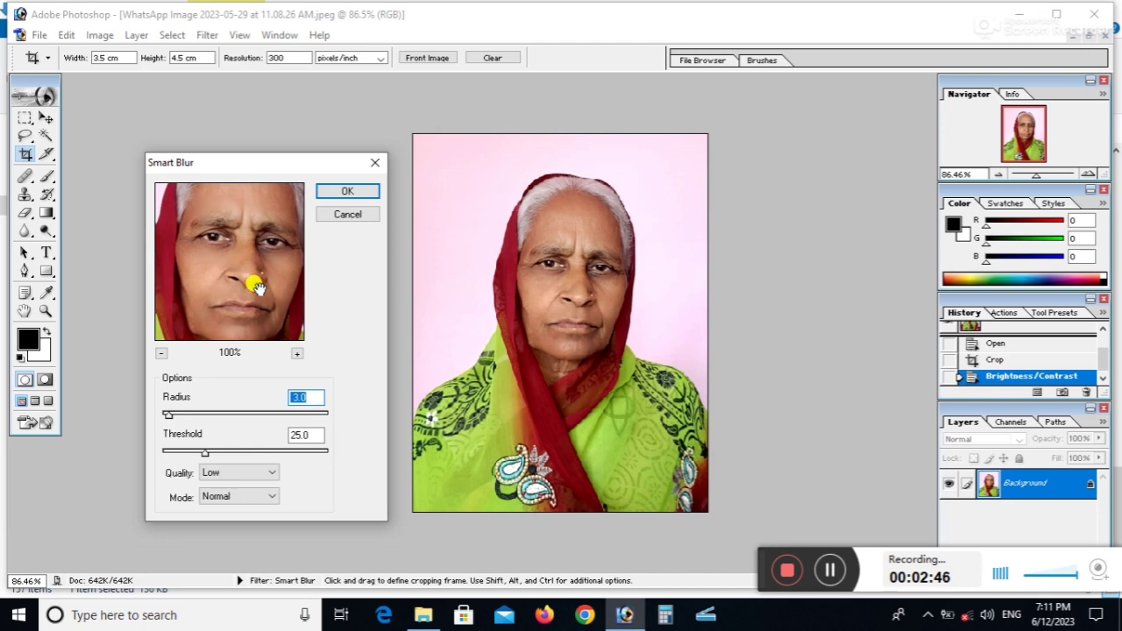
pyautogui.moveTo(231, 278)
pyautogui.mouseDown()
pyautogui.moveTo(232, 295)
pyautogui.moveTo(227, 280)
pyautogui.mouseUp()
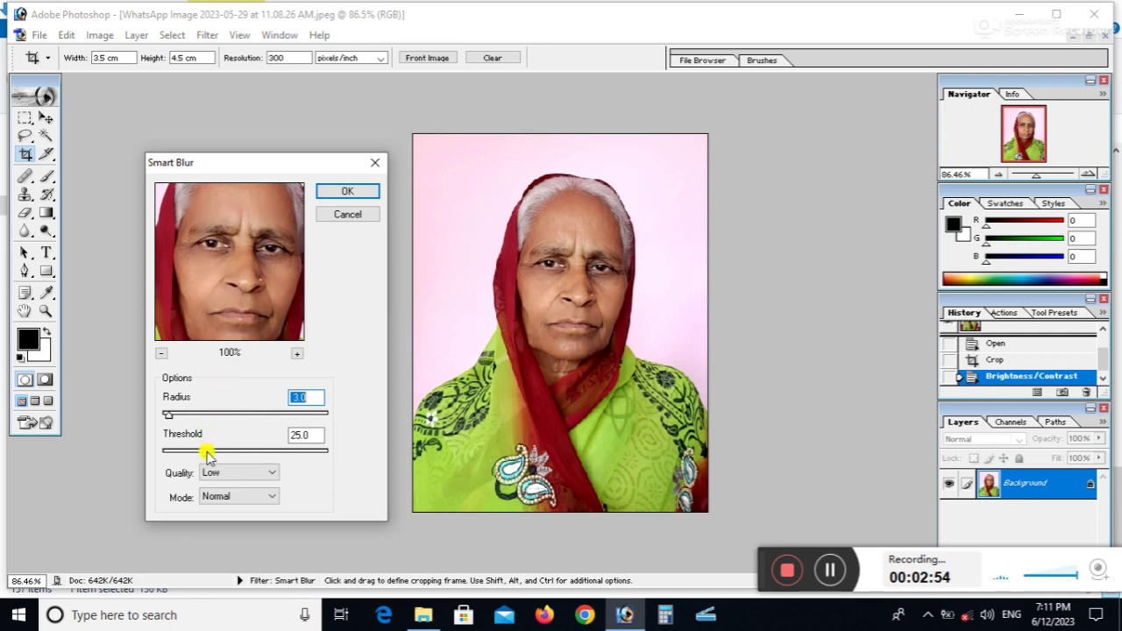
pyautogui.moveTo(208, 453); pyautogui.dragTo(264, 441)
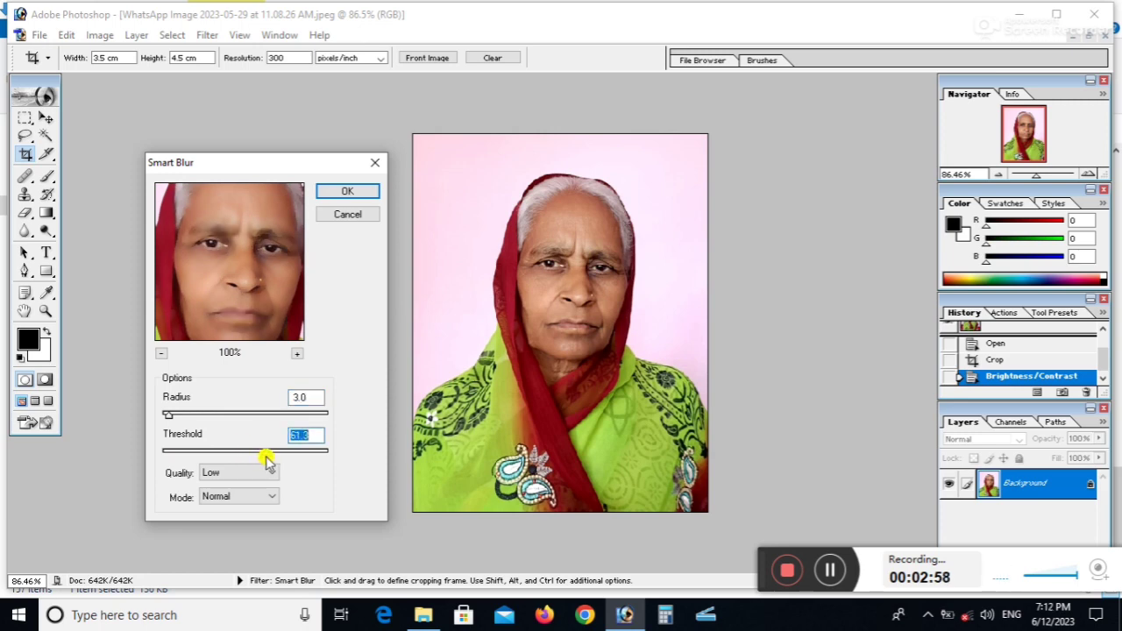
pyautogui.moveTo(263, 453); pyautogui.dragTo(194, 456)
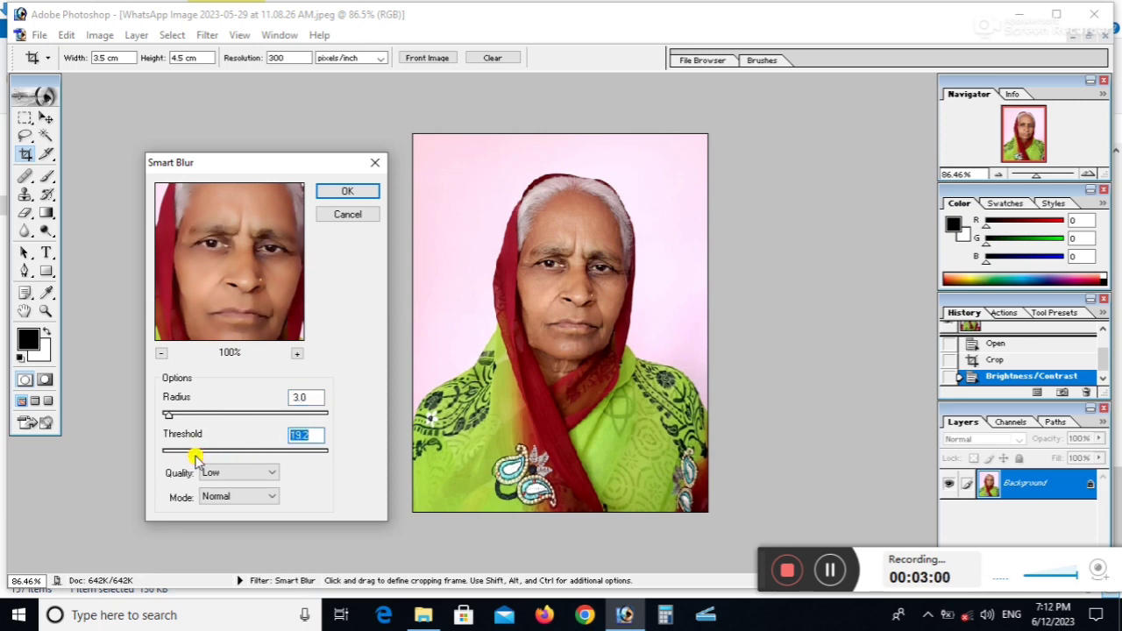
pyautogui.moveTo(170, 417); pyautogui.dragTo(191, 421)
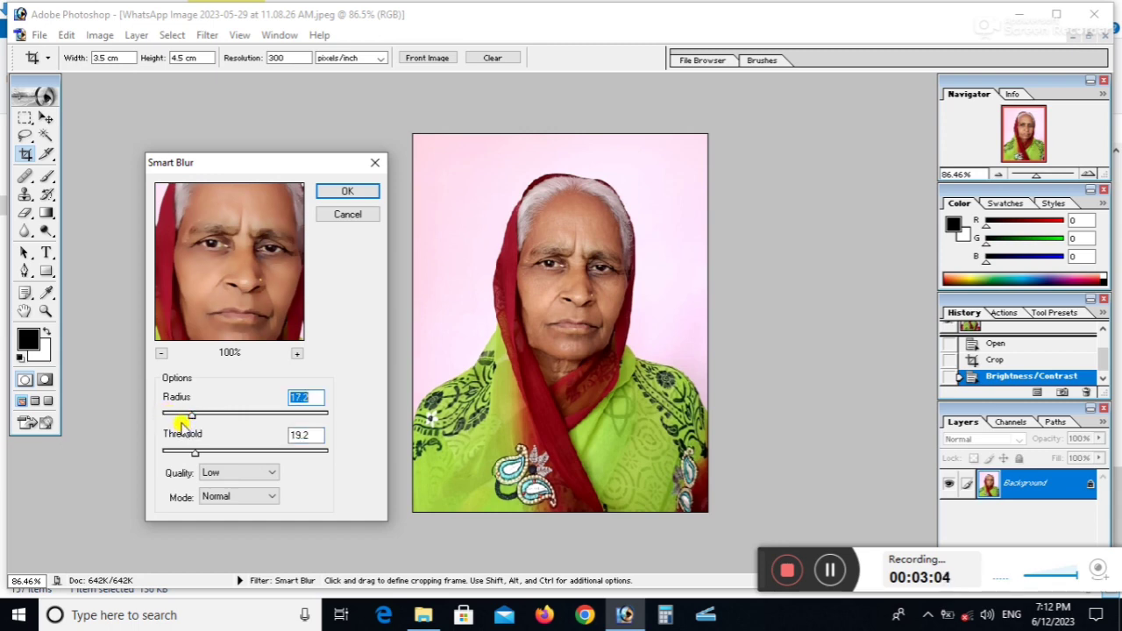
pyautogui.moveTo(191, 419); pyautogui.dragTo(172, 418)
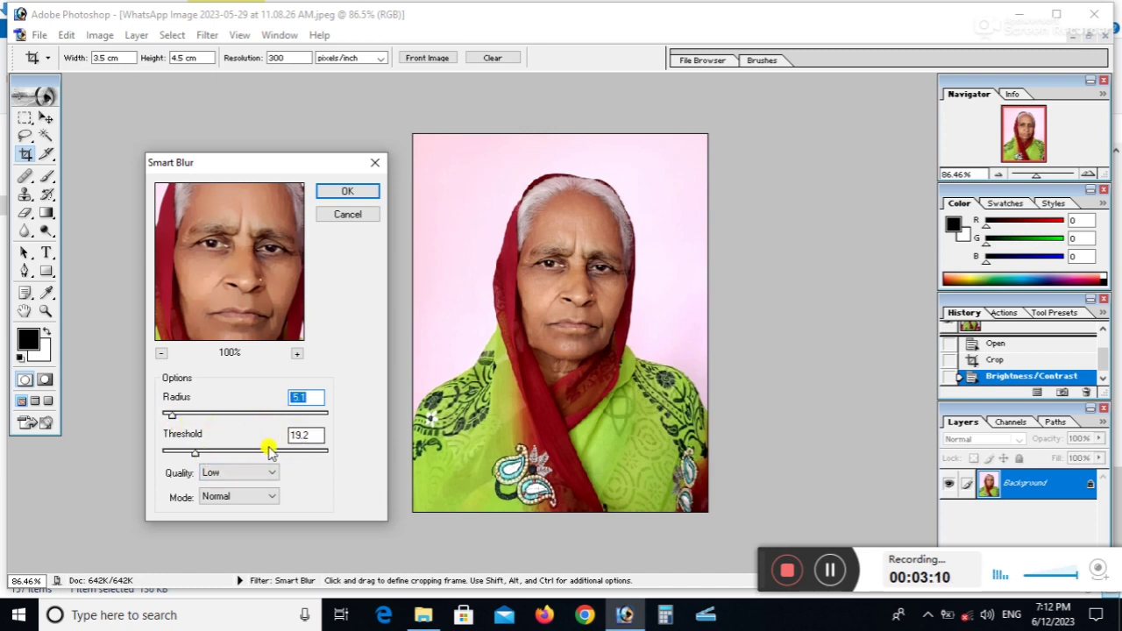
pyautogui.moveTo(194, 454); pyautogui.dragTo(190, 453)
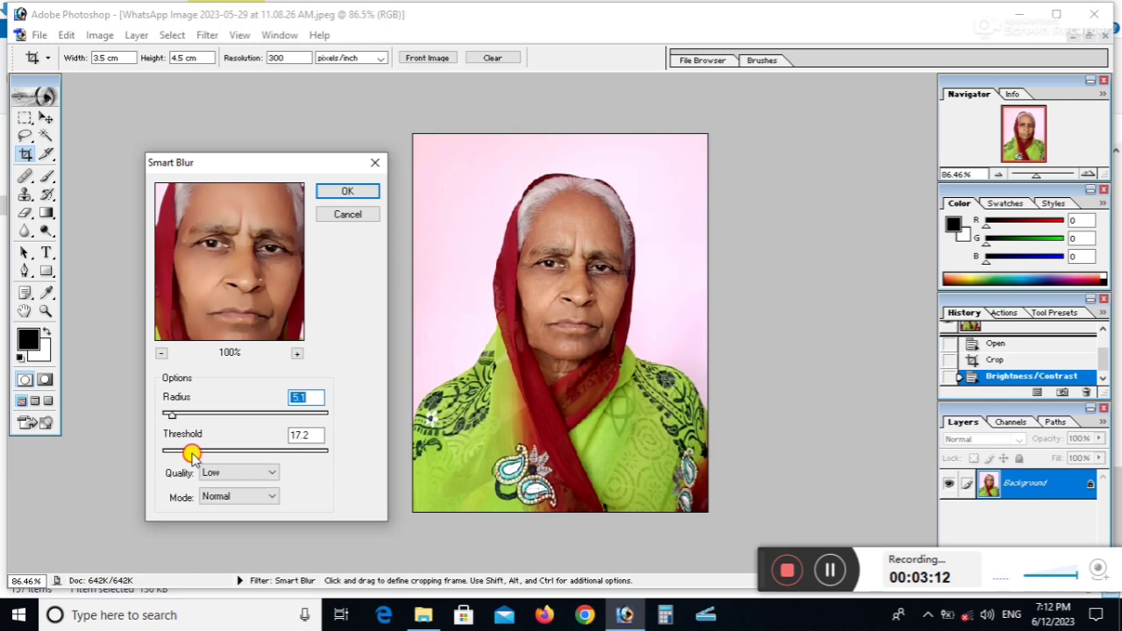
pyautogui.click(348, 192)
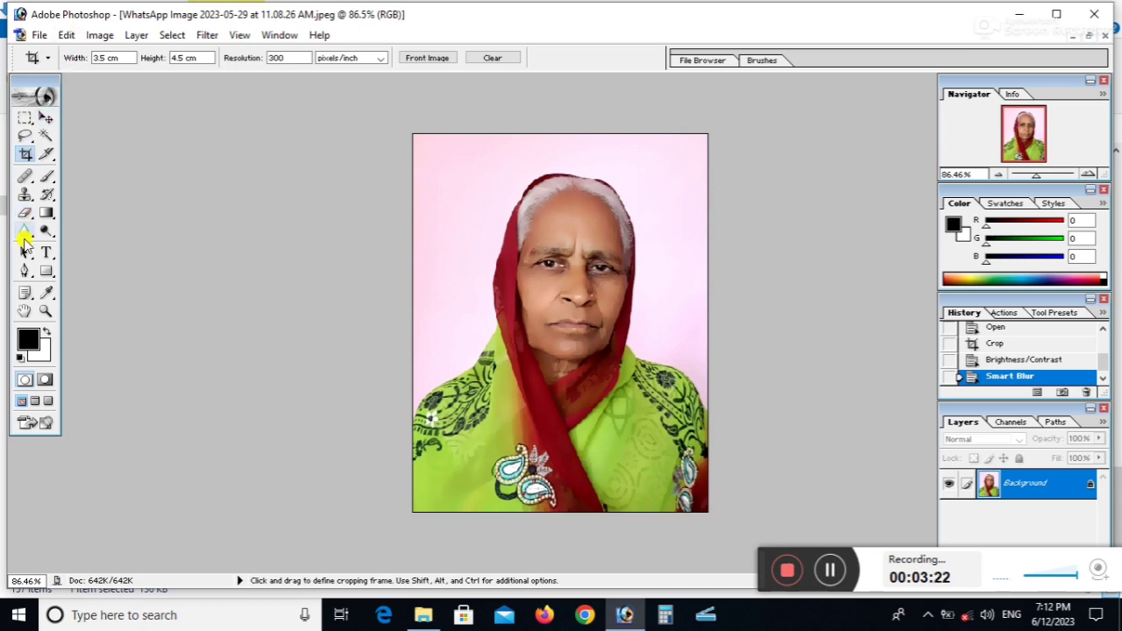
# Step: Select the whole canvas and choose blue 4E0AFC as the Edit > Stroke colour
pyautogui.hotkey('ctrl', 'a')
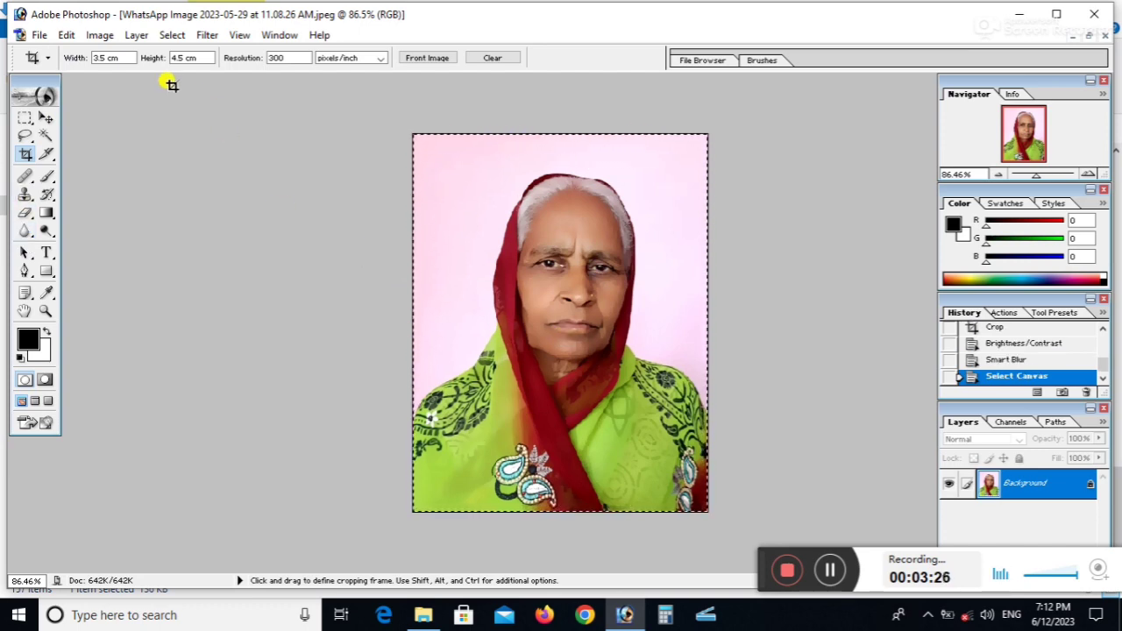
pyautogui.click(65, 37)
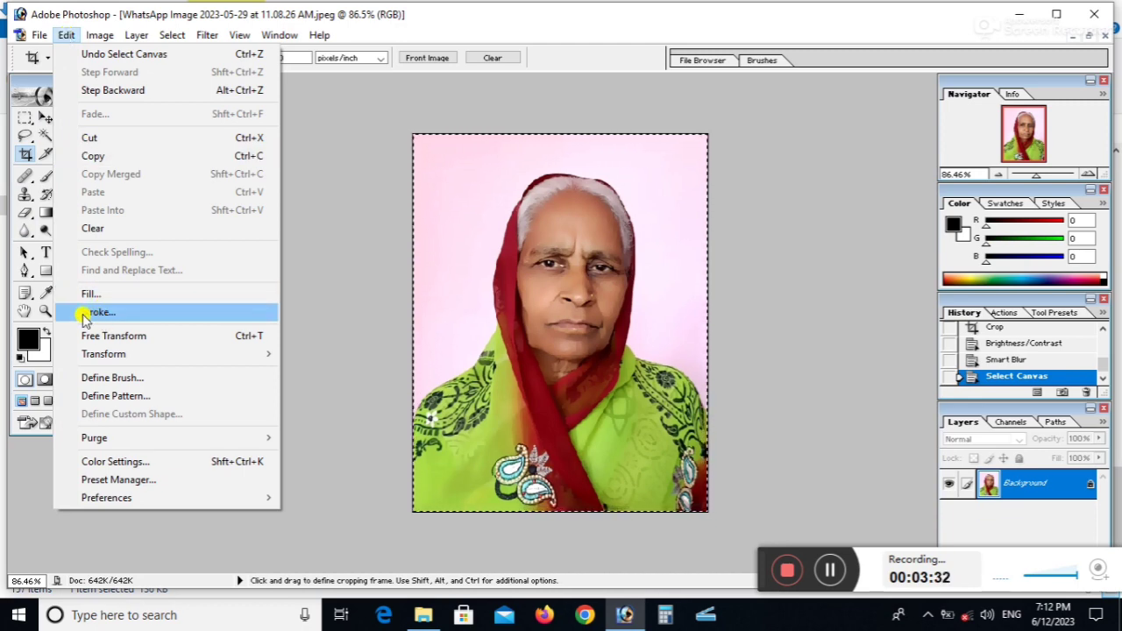
pyautogui.click(96, 316)
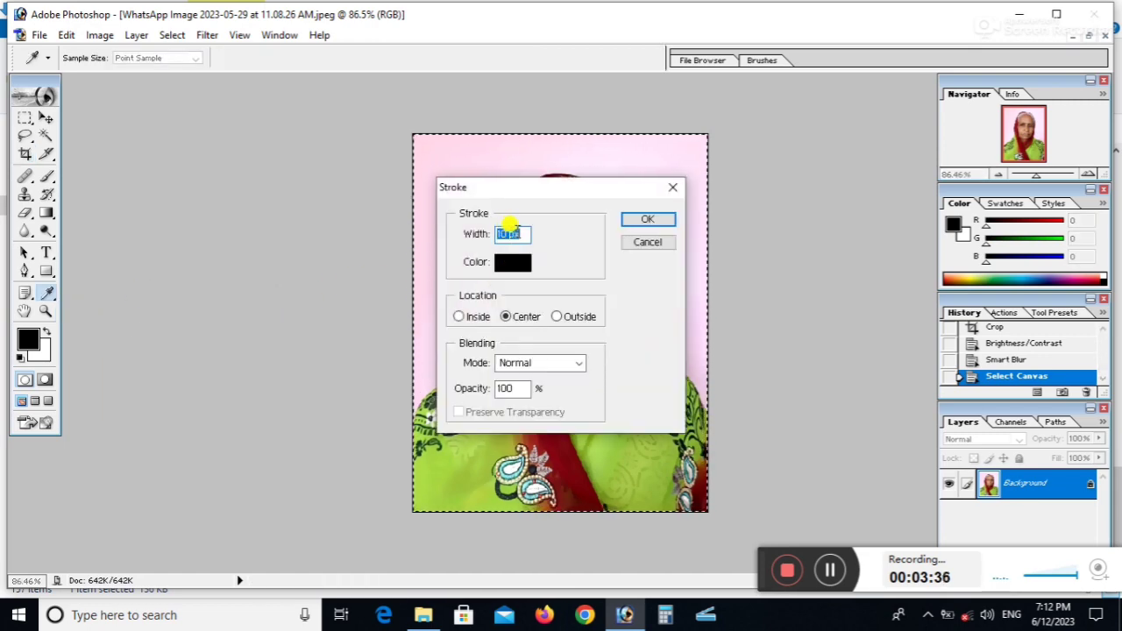
pyautogui.click(512, 261)
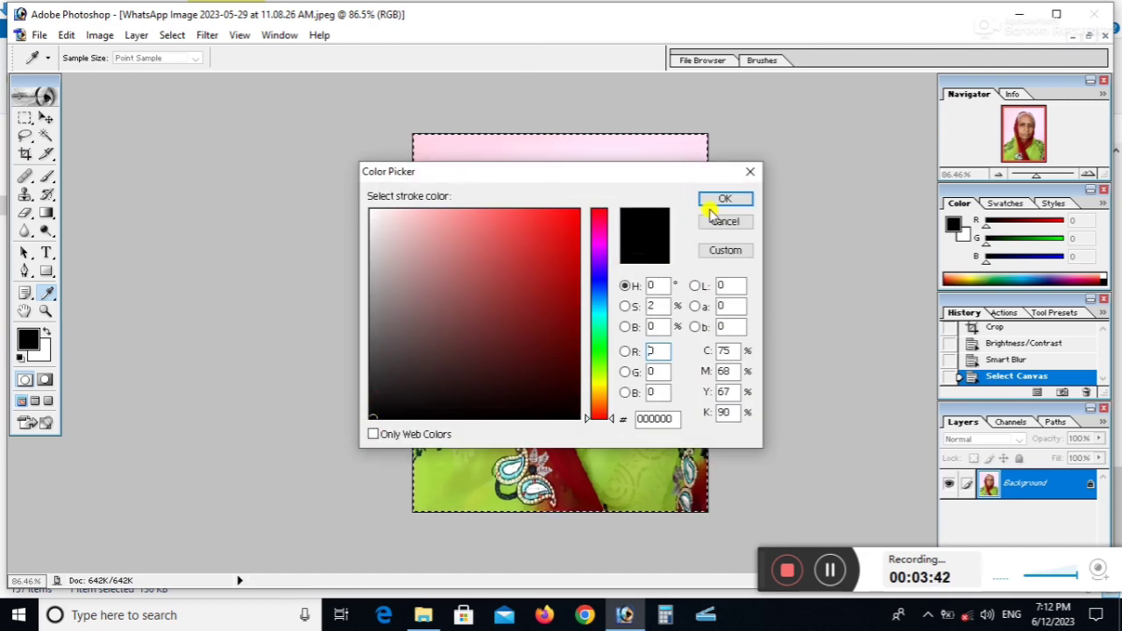
pyautogui.click(599, 271)
pyautogui.click(569, 211)
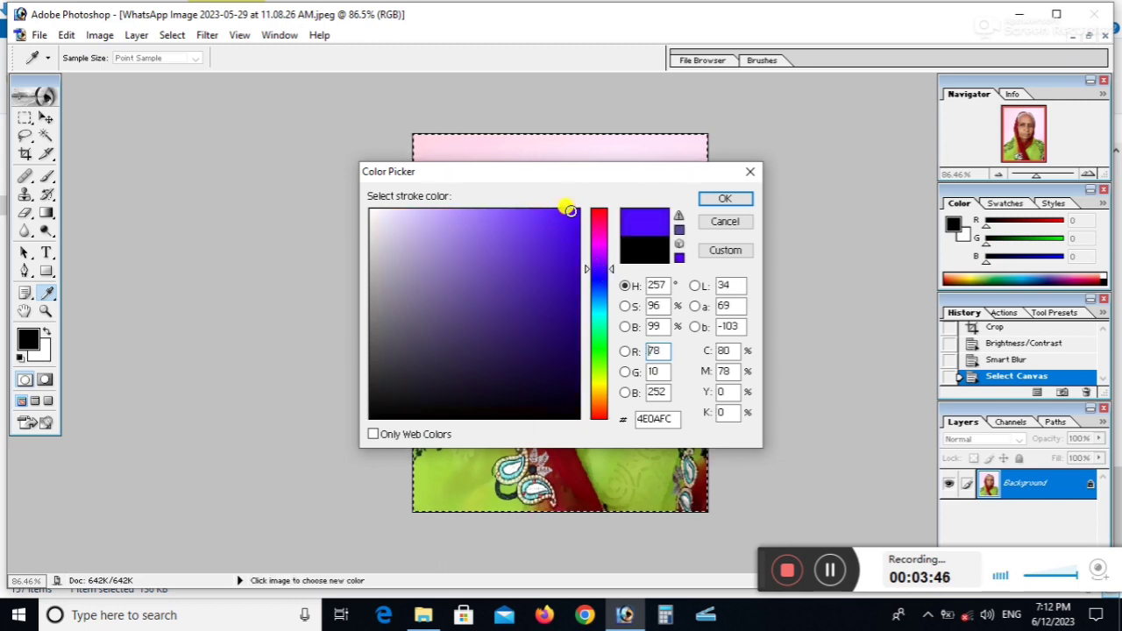
pyautogui.click(726, 196)
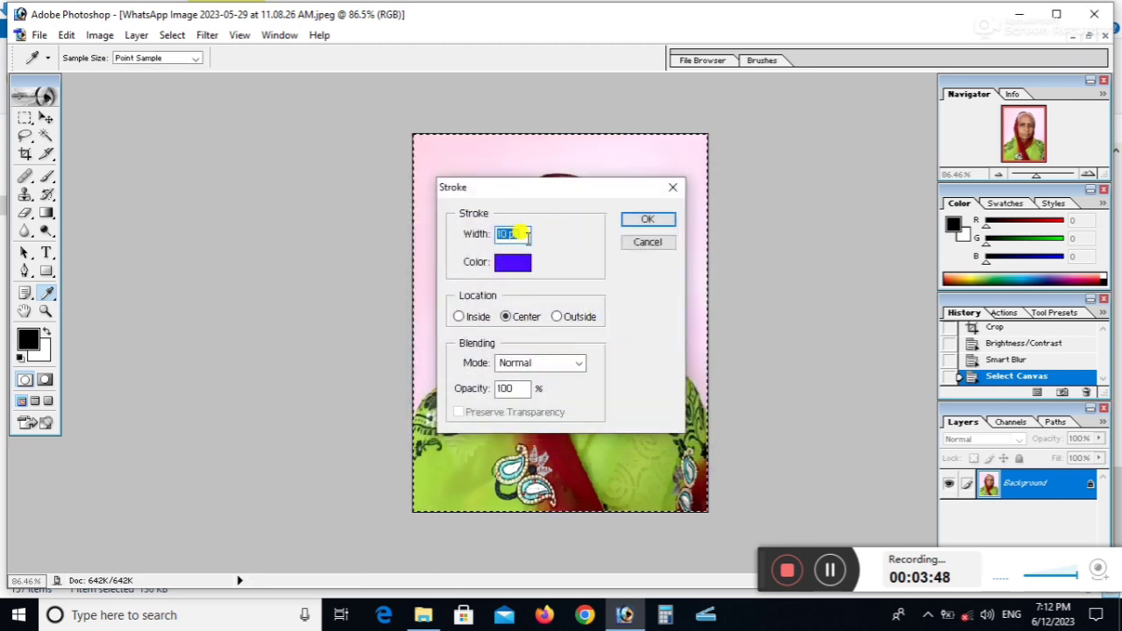
# Step: Set the stroke width to 10 px and apply the blue border
pyautogui.click(523, 234)
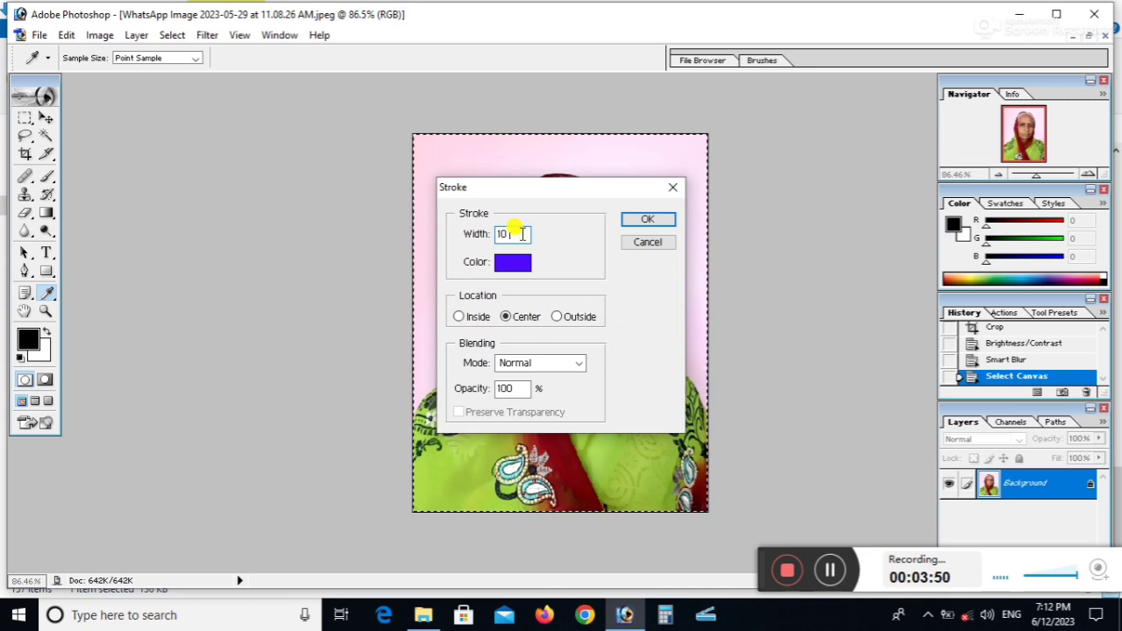
pyautogui.write('1')
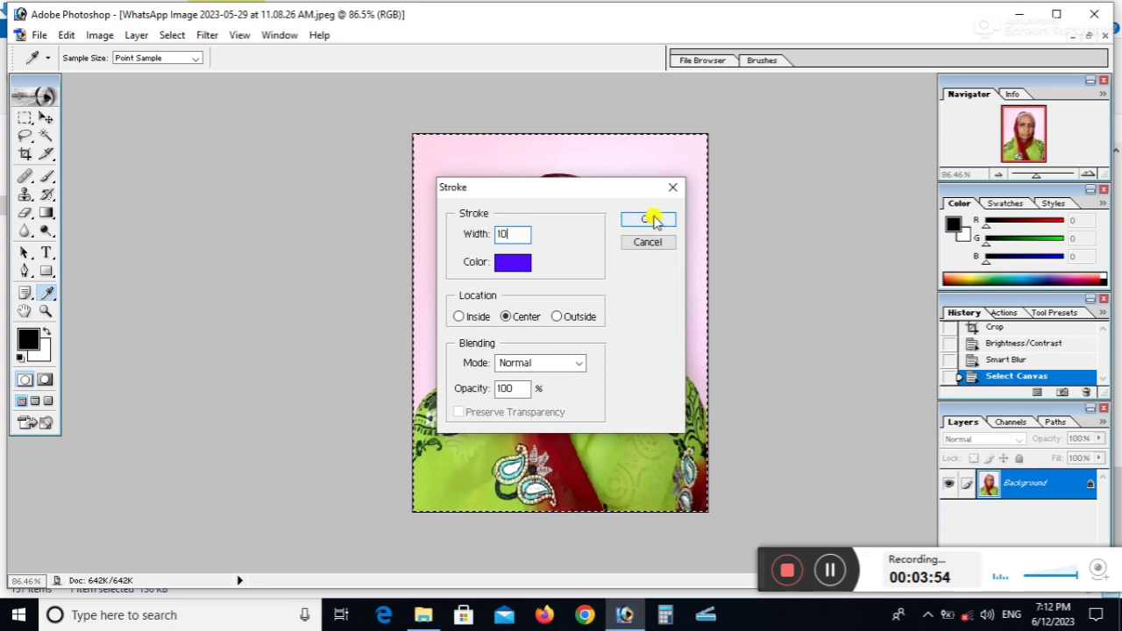
pyautogui.click(653, 219)
pyautogui.press('c')
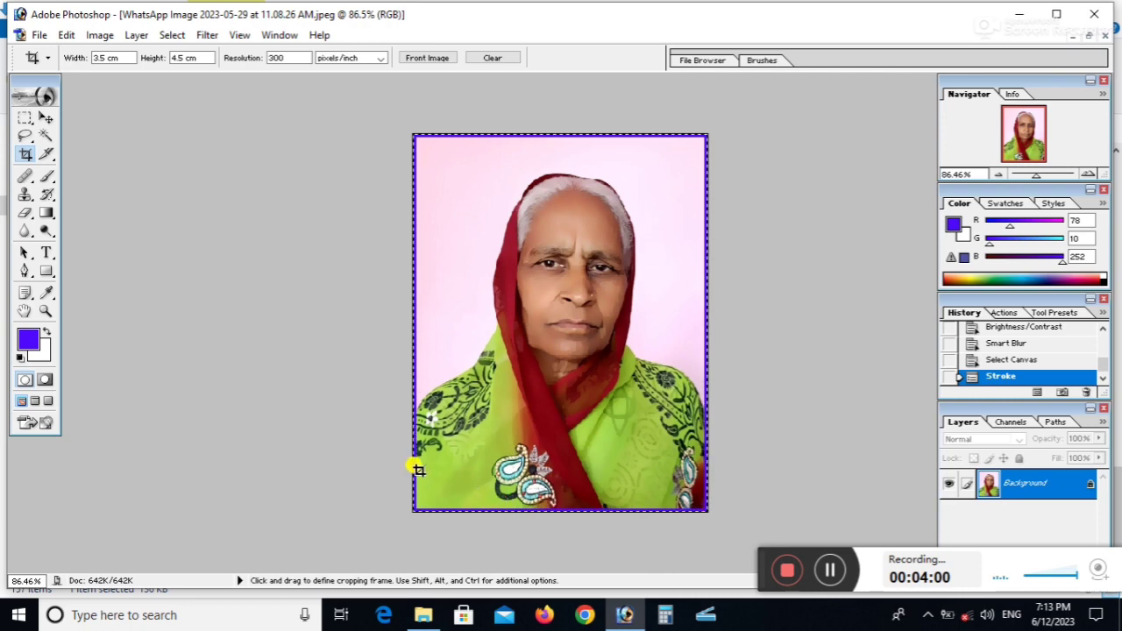
# Step: Create a new blank A4 document and move its window aside
pyautogui.hotkey('ctrl', 'n')
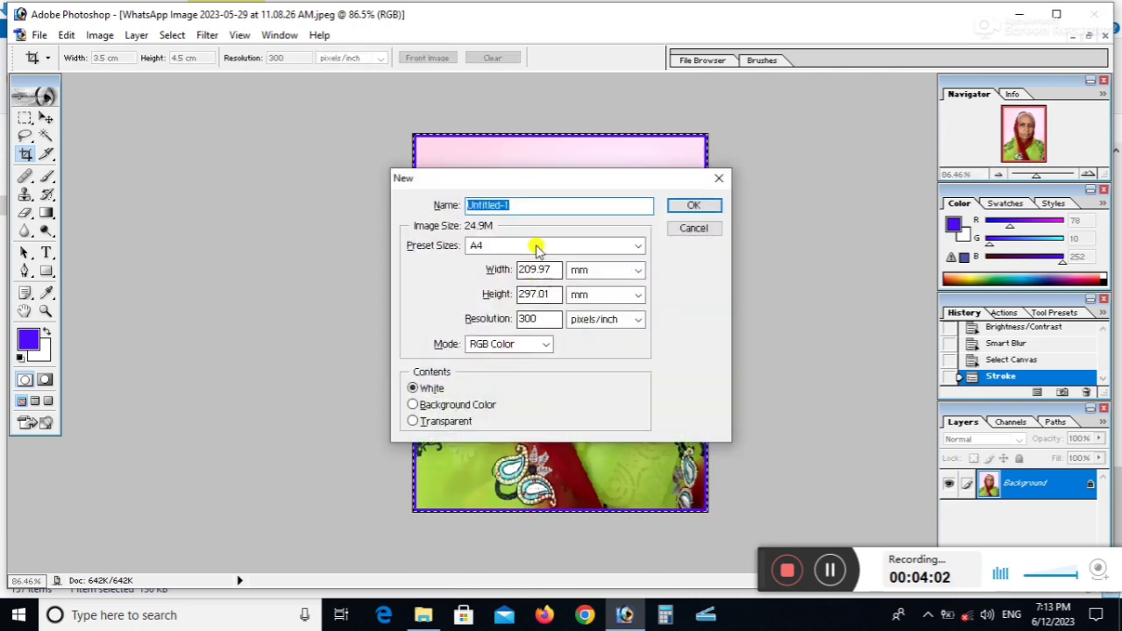
pyautogui.click(634, 247)
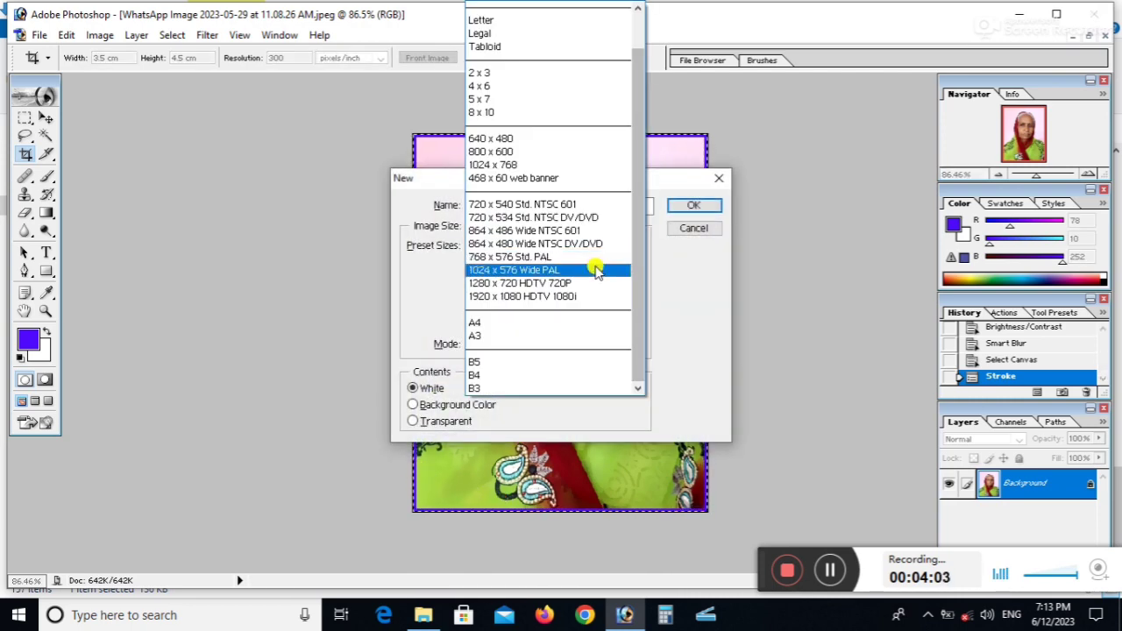
pyautogui.click(505, 325)
pyautogui.click(697, 205)
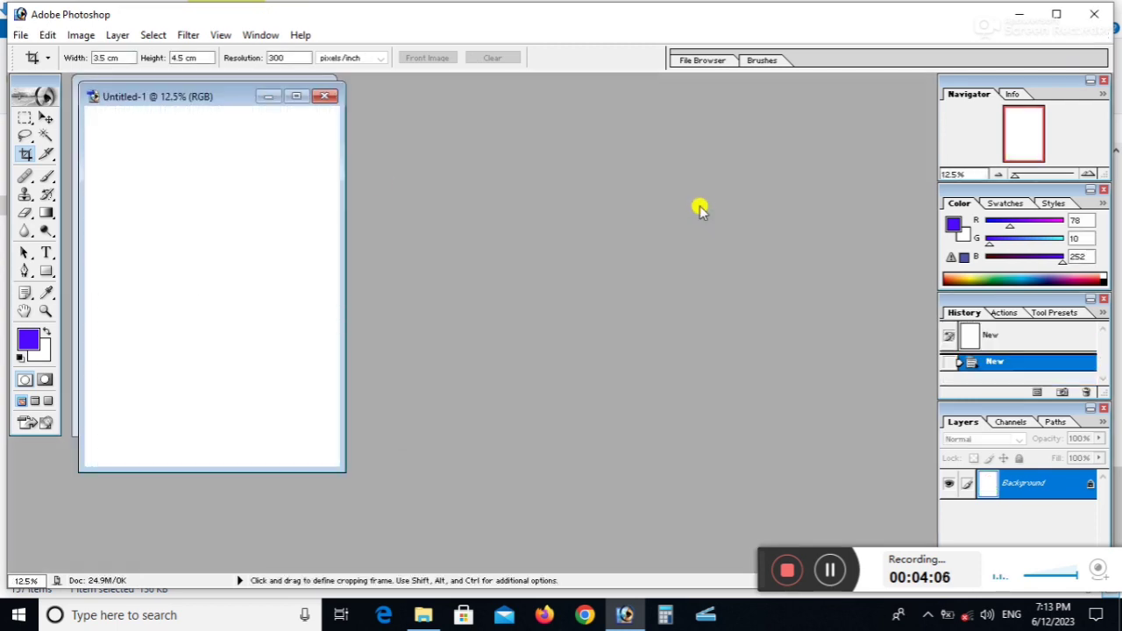
pyautogui.moveTo(167, 102); pyautogui.dragTo(526, 118)
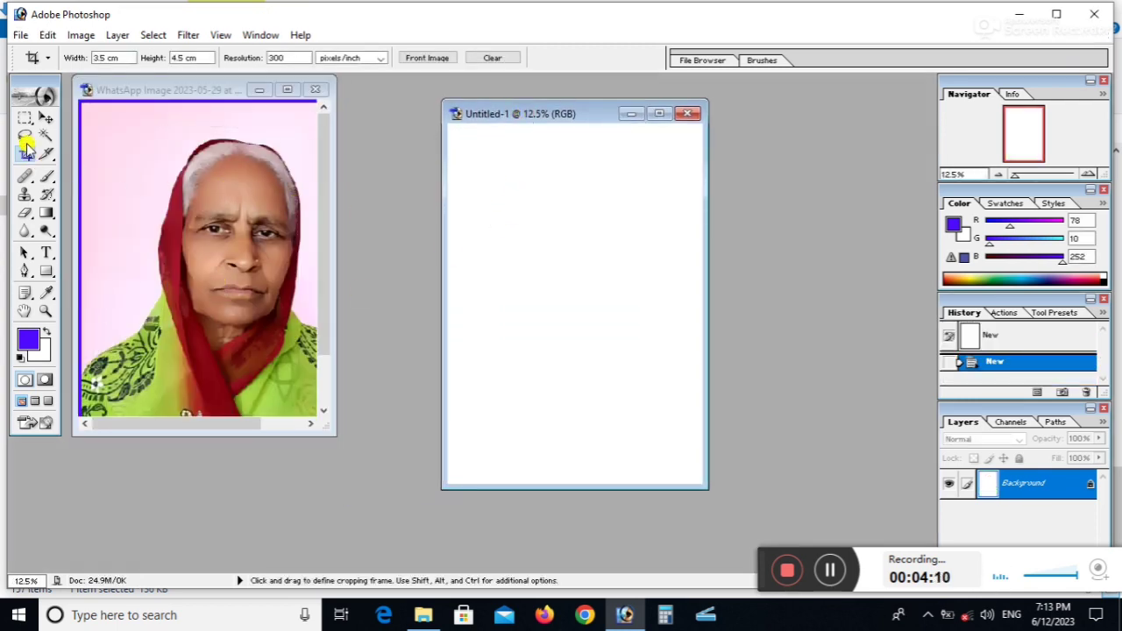
# Step: With the Move tool active, bring the selected passport photo window to the front
pyautogui.click(47, 120)
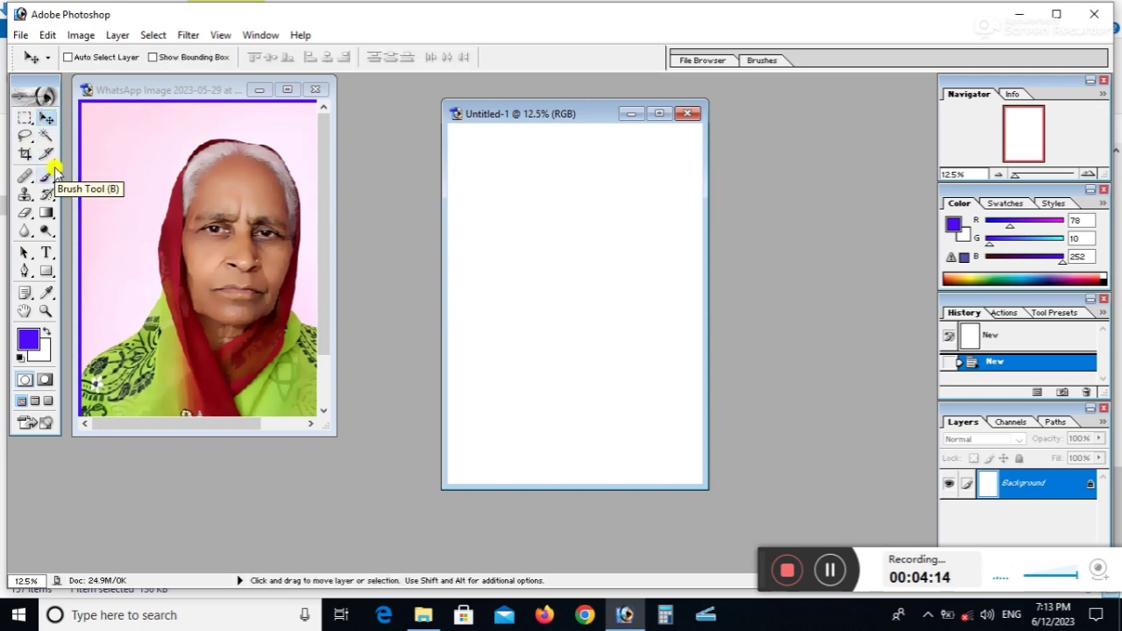
pyautogui.hotkey('shift', 'alt')
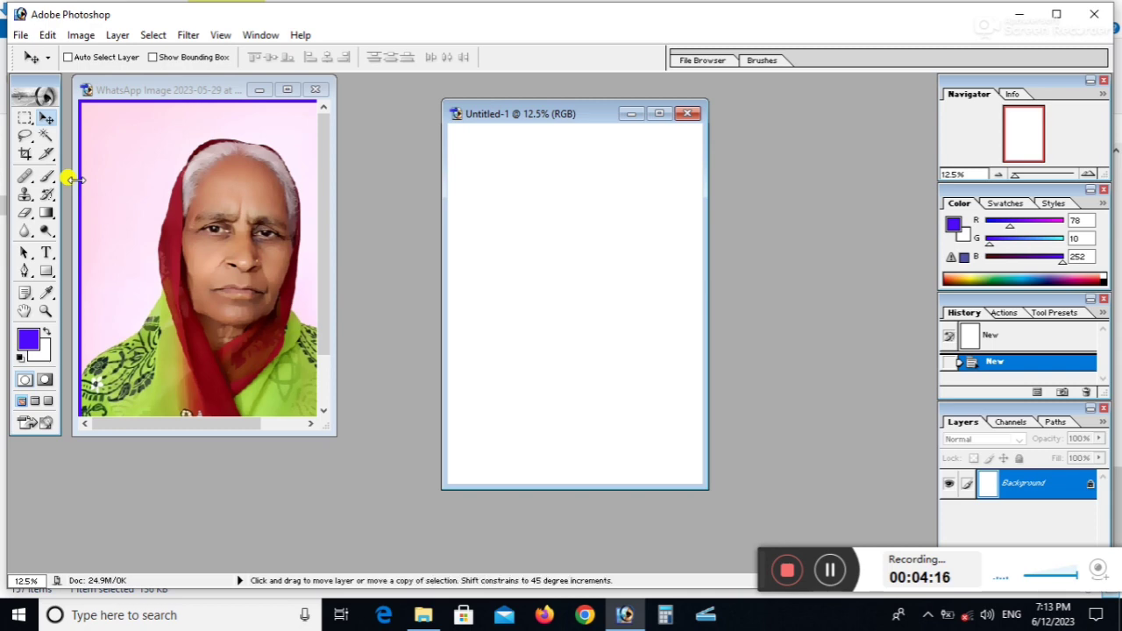
pyautogui.click(136, 175)
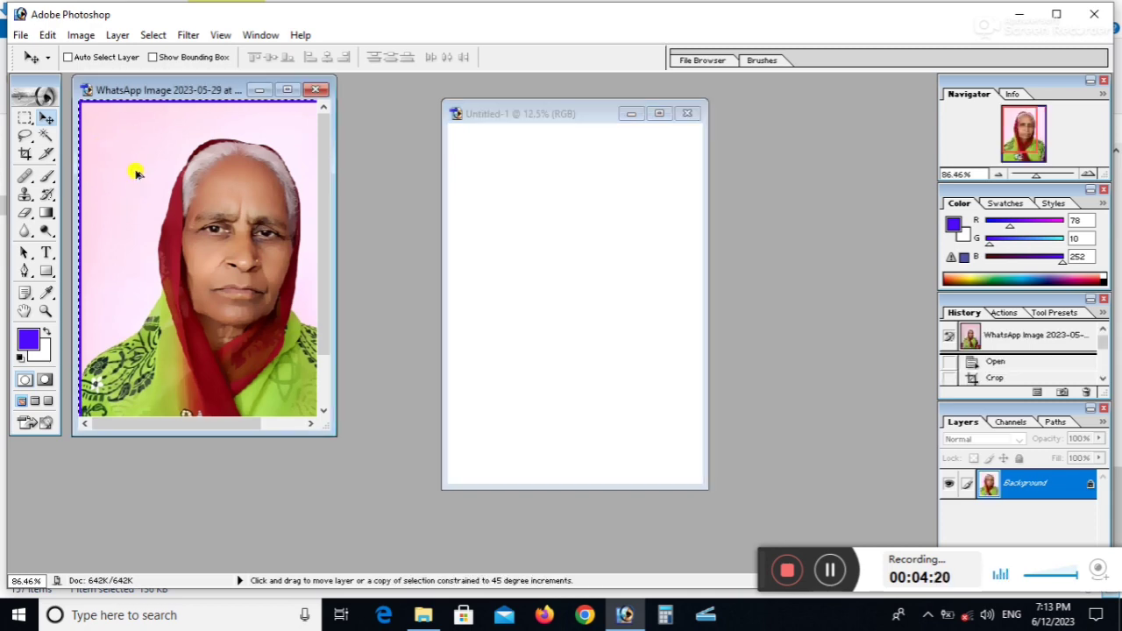
pyautogui.click(137, 174)
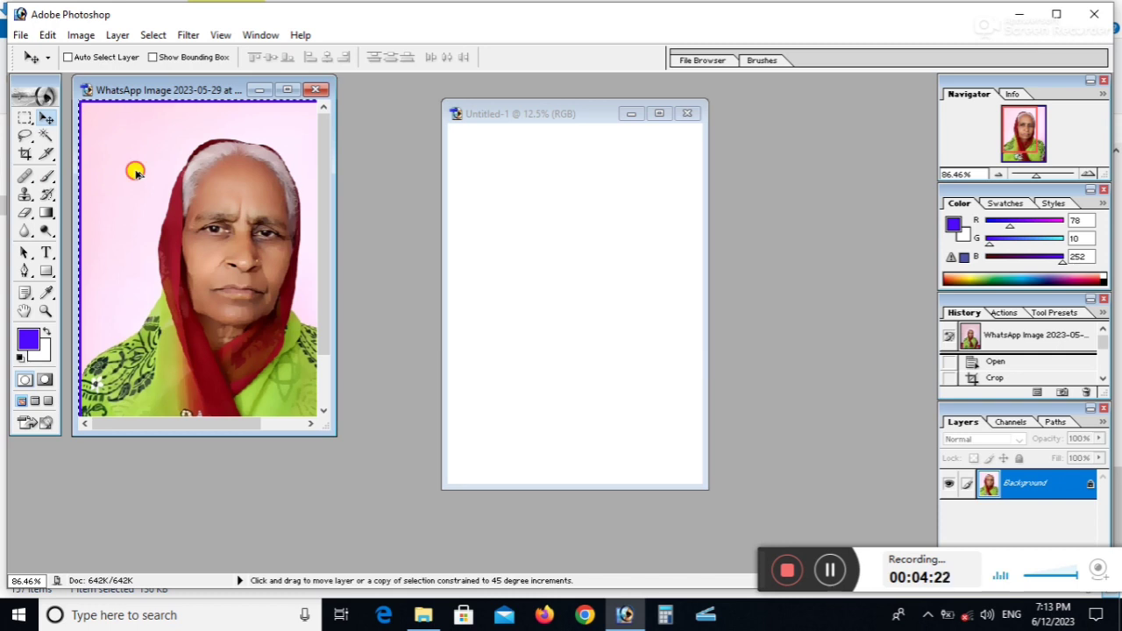
# Step: Drag the photo onto Untitled-1's top-left and Alt-drag copies into six rows of five
pyautogui.moveTo(136, 173); pyautogui.dragTo(522, 169)
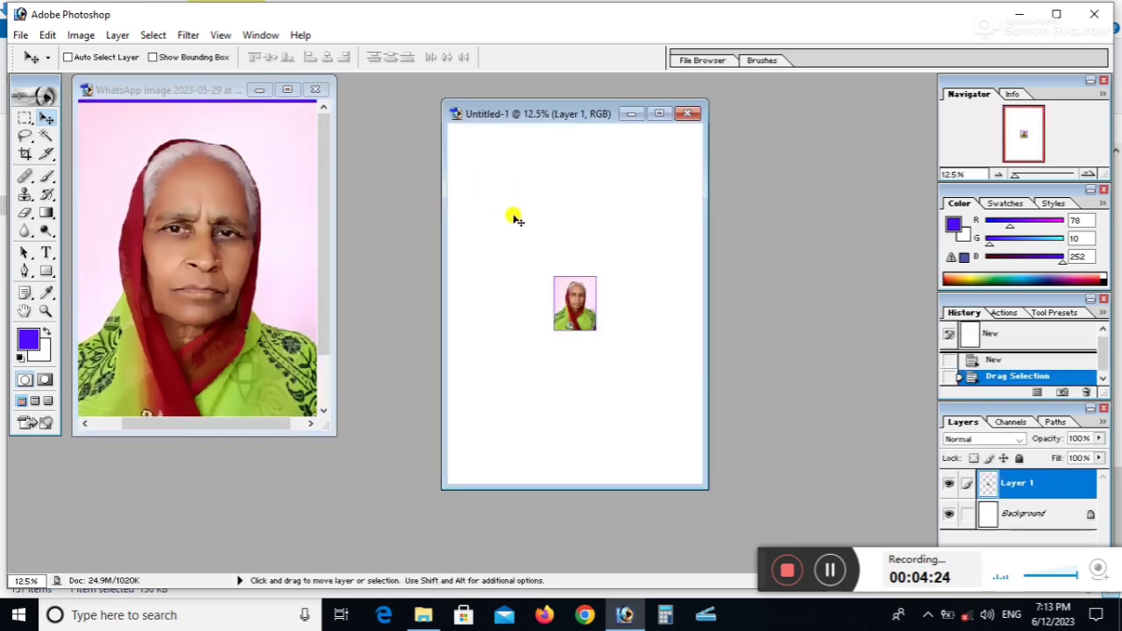
pyautogui.moveTo(583, 311); pyautogui.dragTo(485, 164)
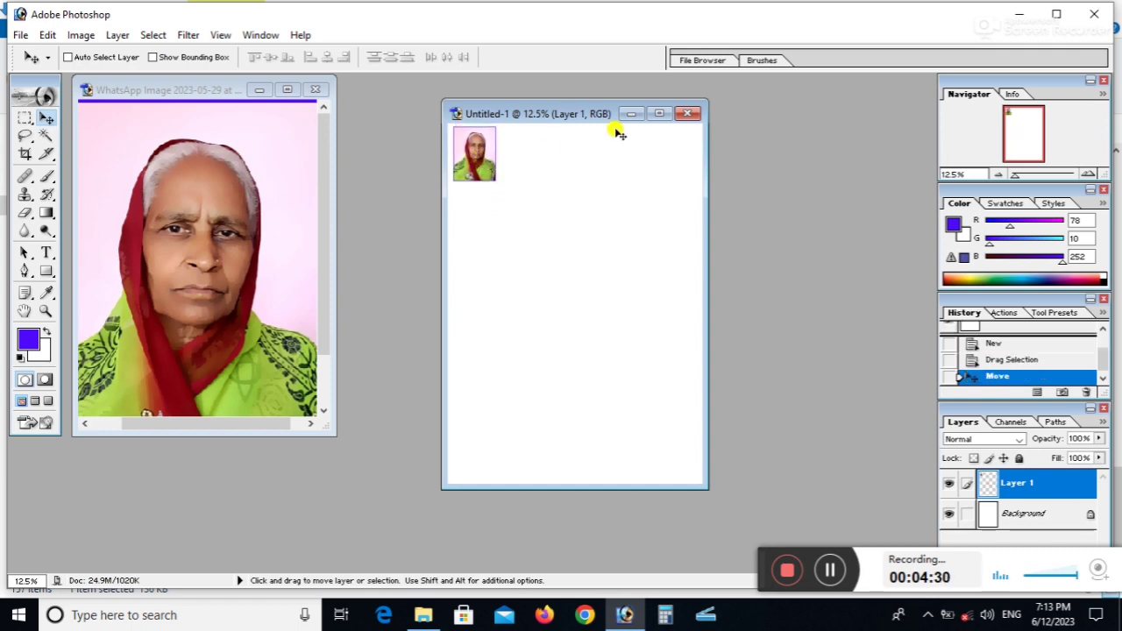
pyautogui.click(658, 113)
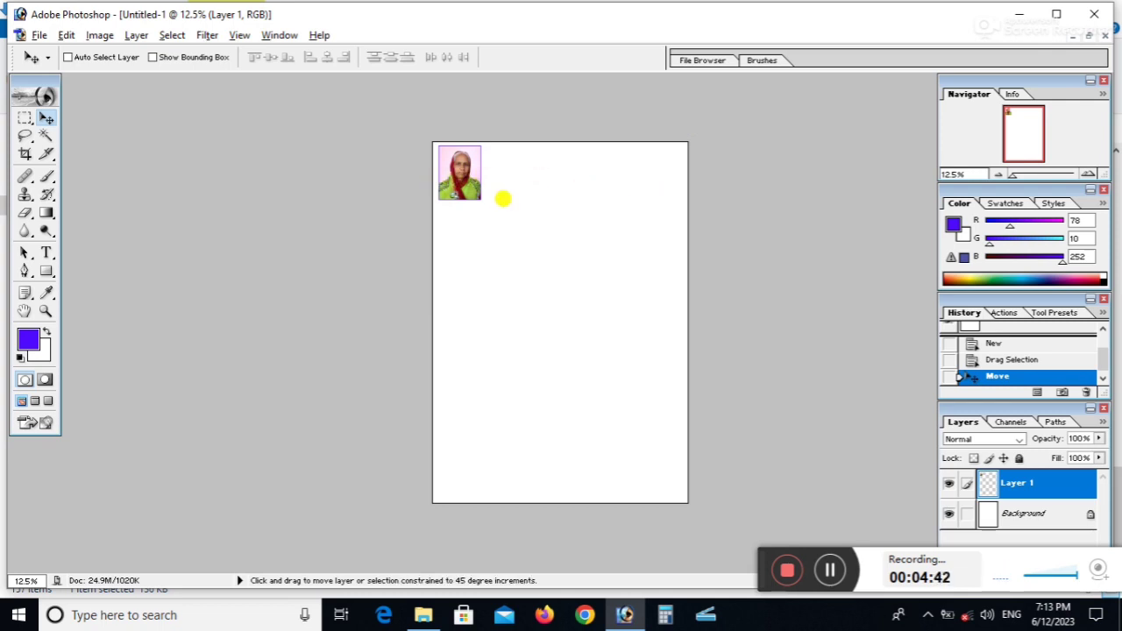
pyautogui.moveTo(463, 184); pyautogui.dragTo(605, 175)
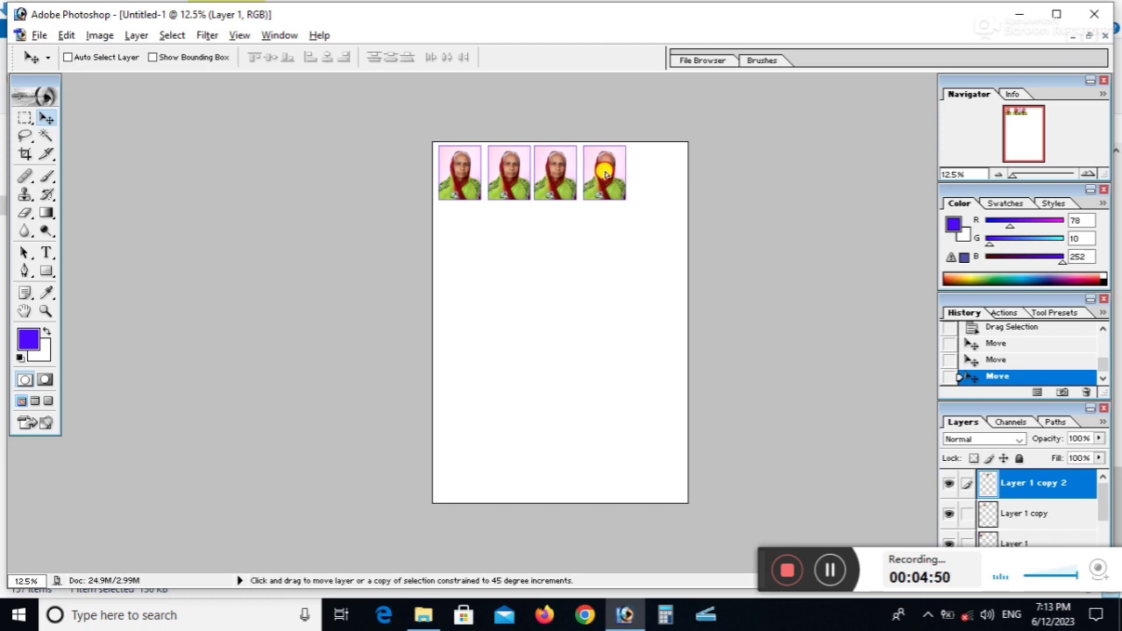
pyautogui.moveTo(605, 173)
pyautogui.mouseDown()
pyautogui.moveTo(659, 178)
pyautogui.moveTo(657, 237)
pyautogui.moveTo(596, 230)
pyautogui.moveTo(557, 247)
pyautogui.mouseUp()
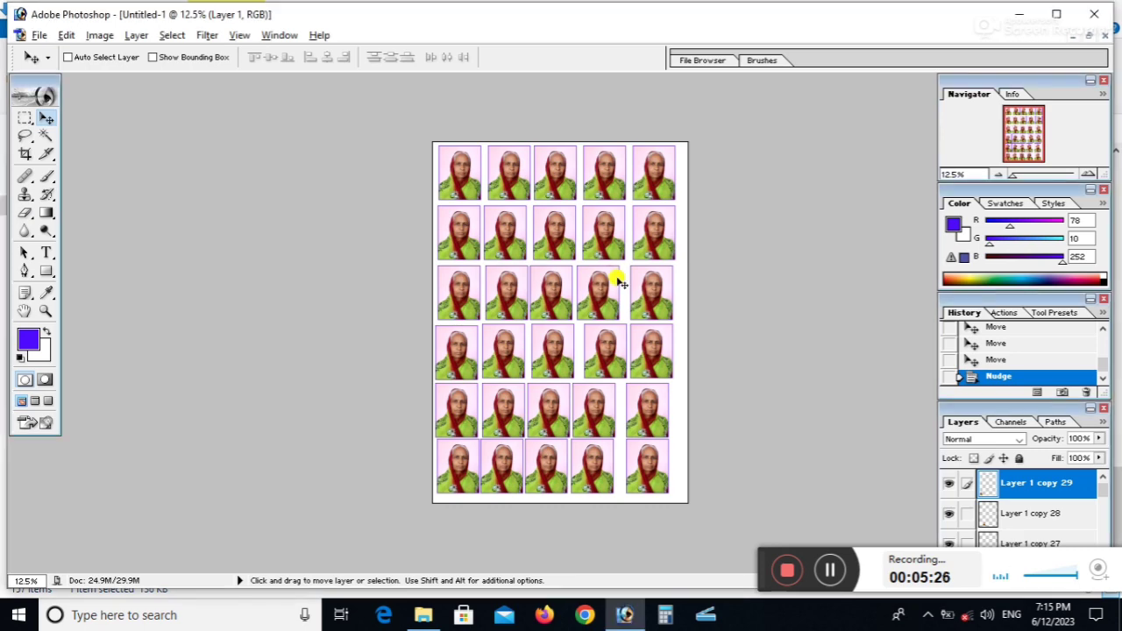
# Step: Set A4 paper in Page Setup and start printing the photo sheet
pyautogui.hotkey('ctrl', 'p')
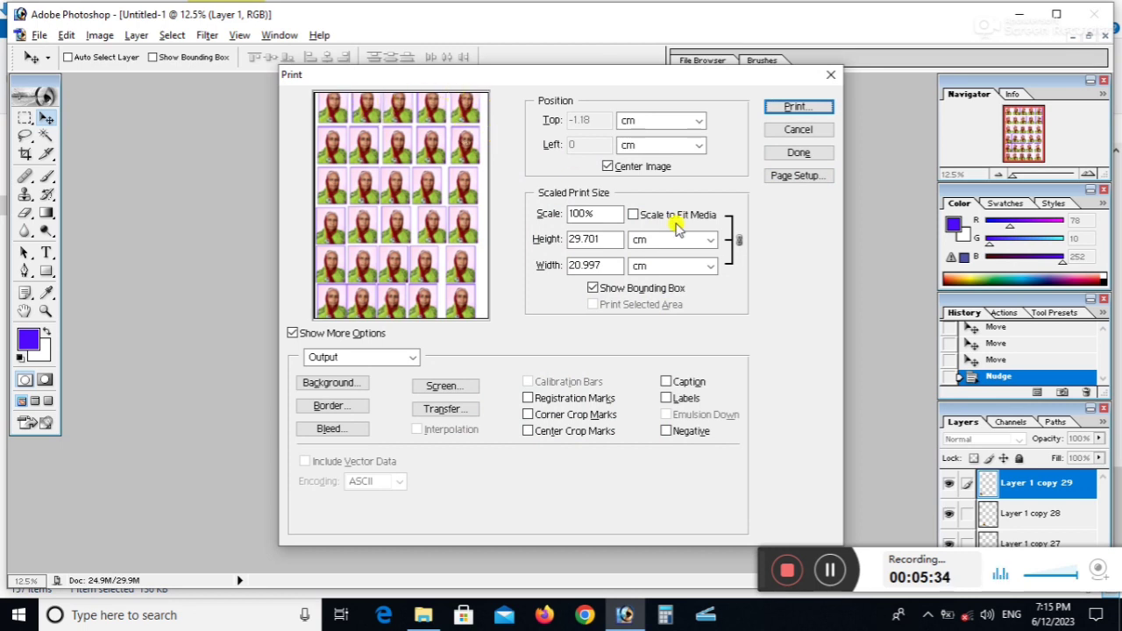
pyautogui.click(793, 177)
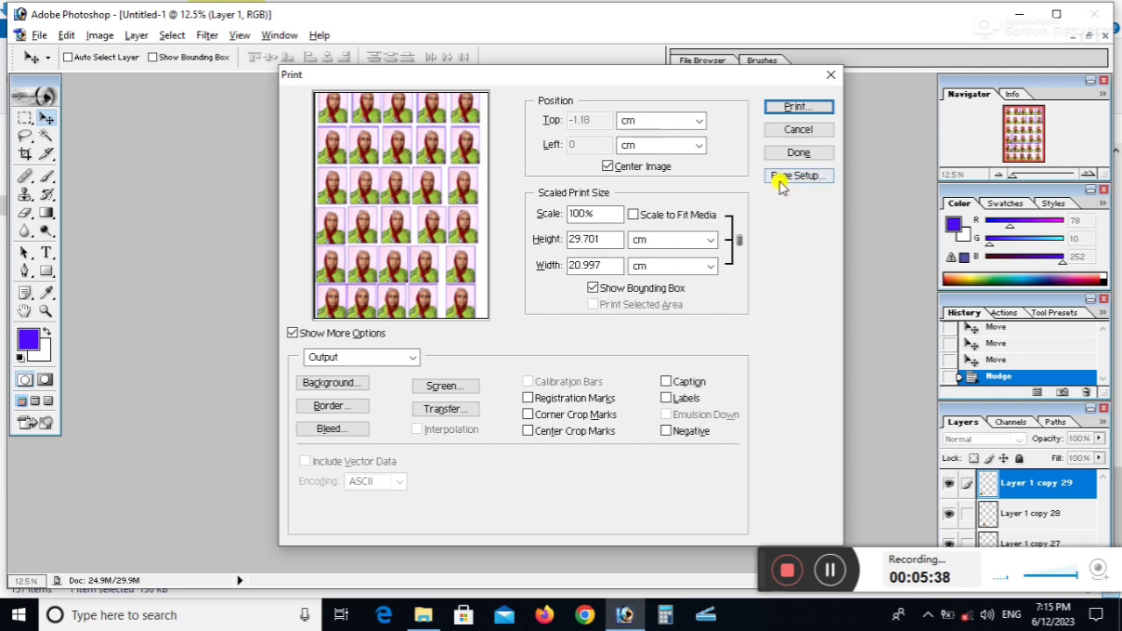
pyautogui.click(778, 180)
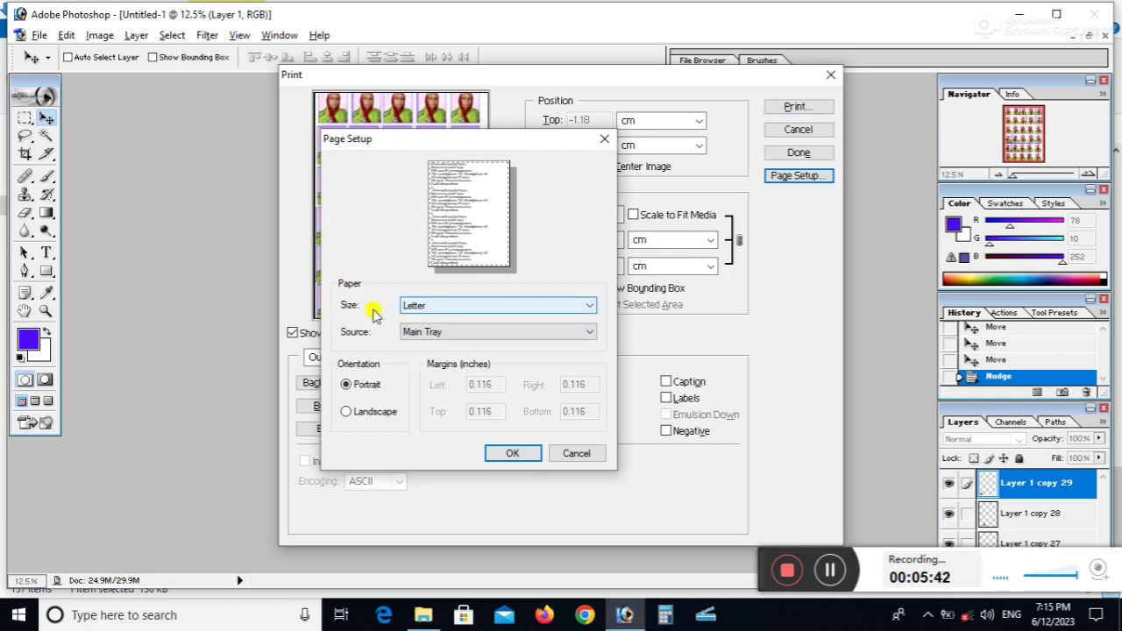
pyautogui.click(441, 305)
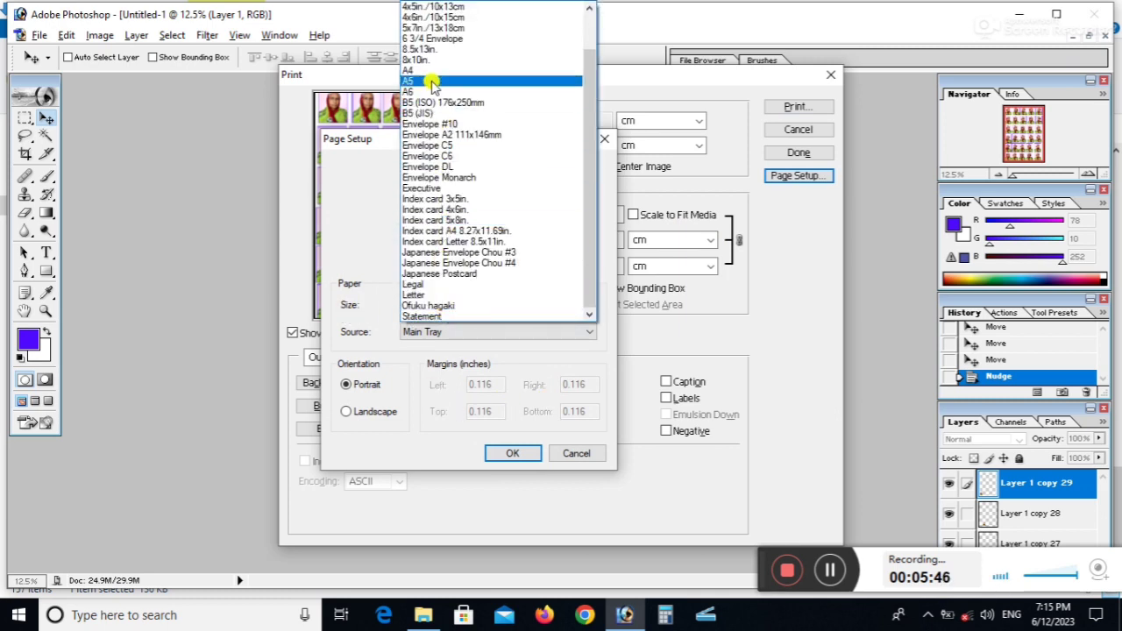
pyautogui.click(419, 71)
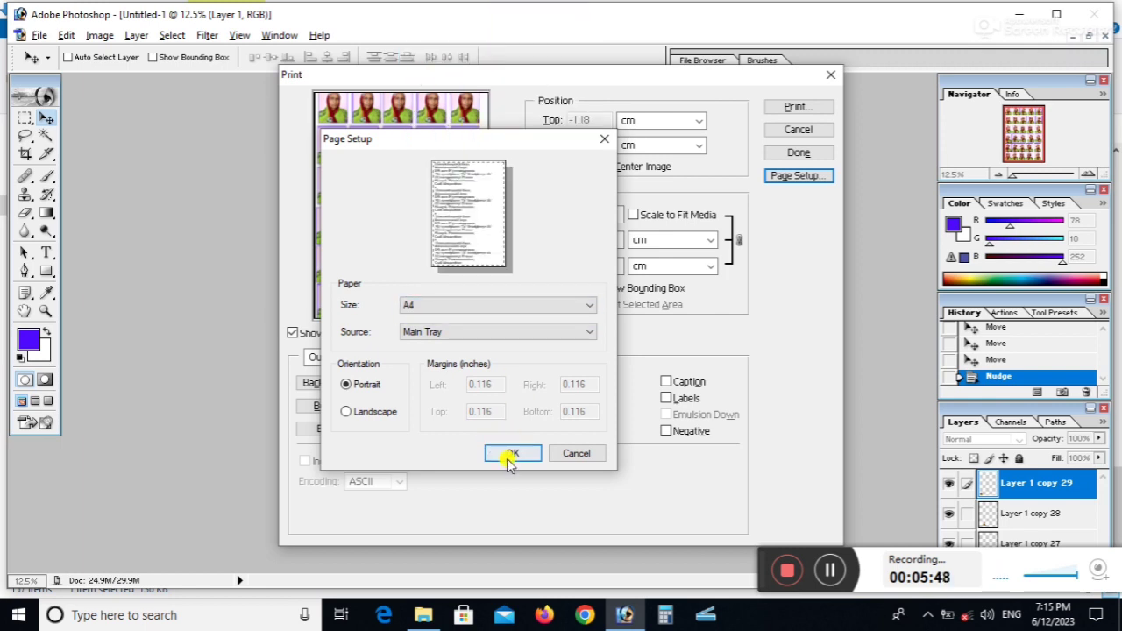
pyautogui.click(511, 456)
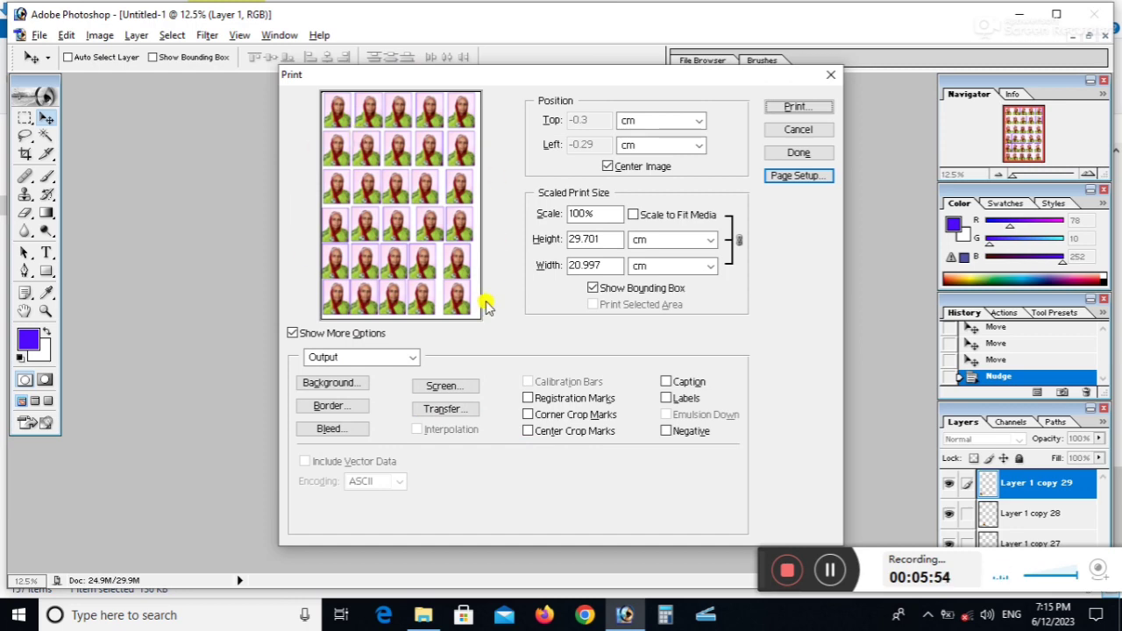
pyautogui.click(786, 107)
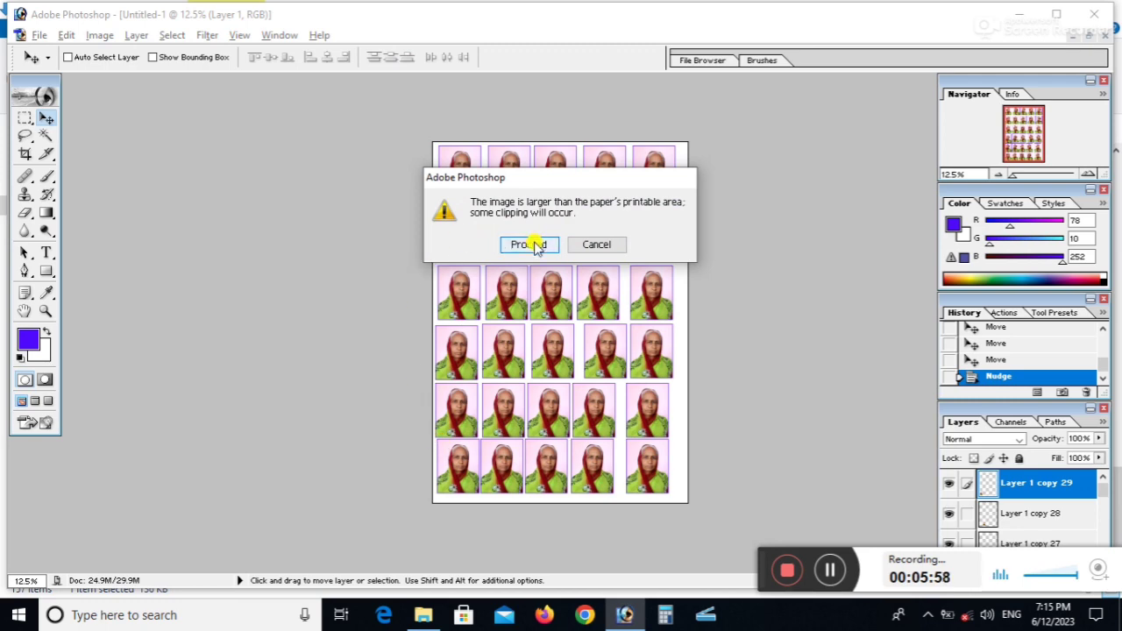
# Step: Proceed past the clipping warning and confirm the HP Smart Tank 500 series printer is selected
pyautogui.click(533, 245)
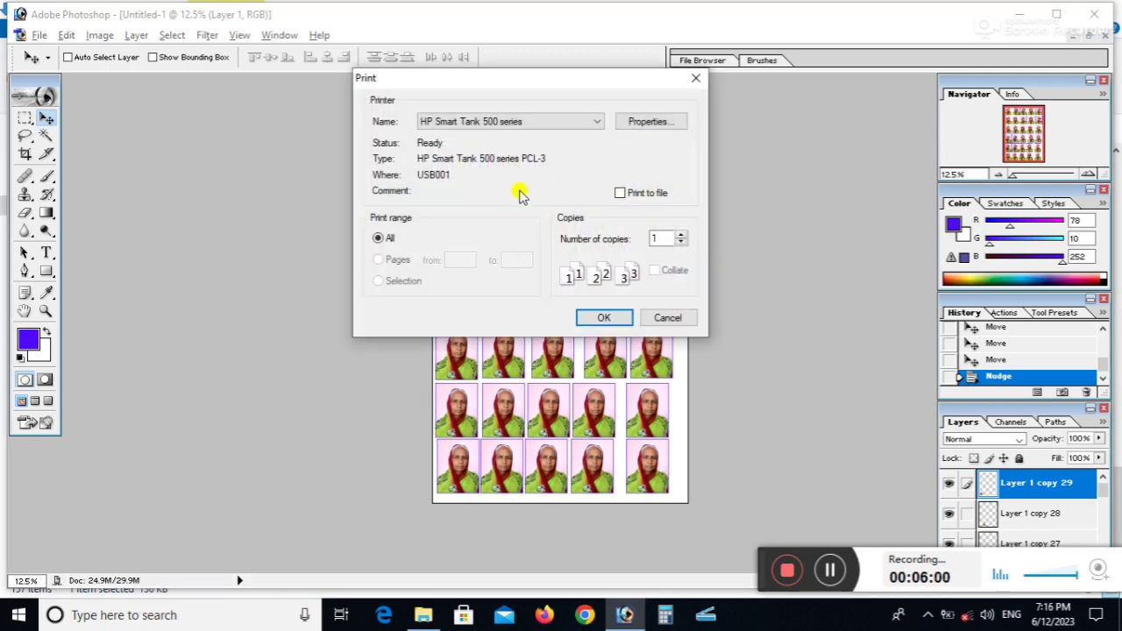
pyautogui.click(470, 123)
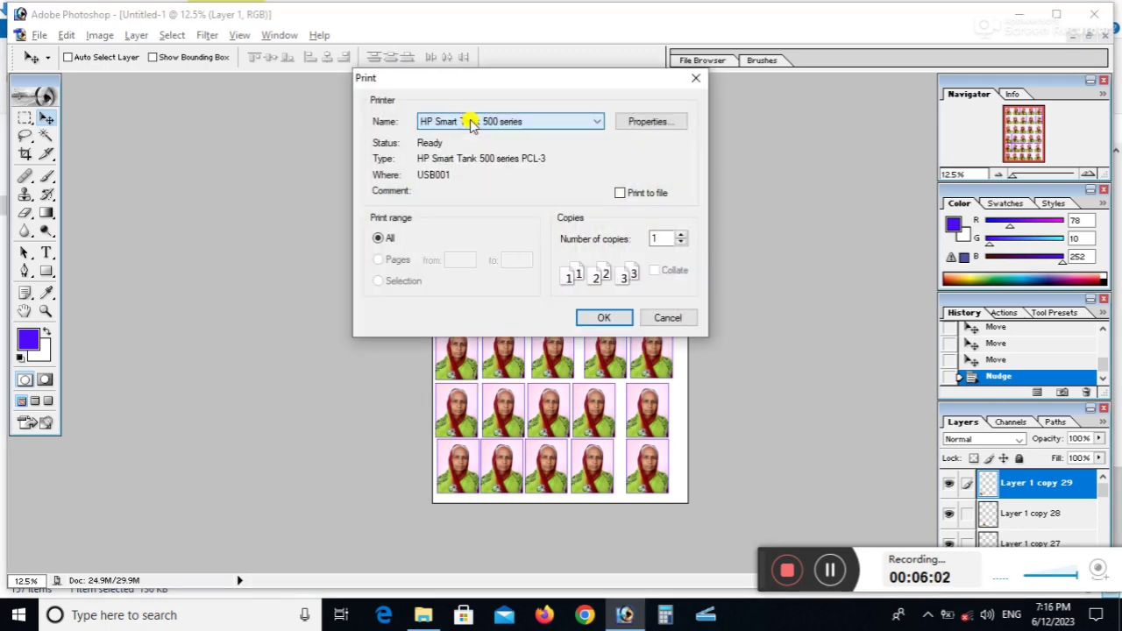
pyautogui.click(672, 121)
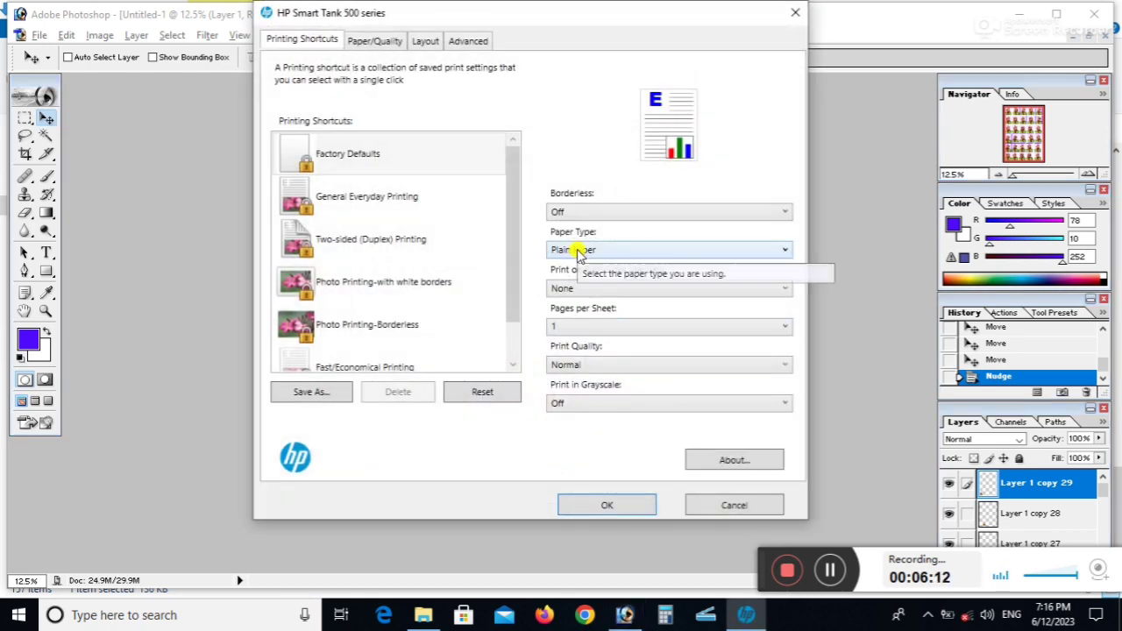
# Step: Set the printer's paper type to Other Matte Inkjet Papers and print quality to Best
pyautogui.click(576, 249)
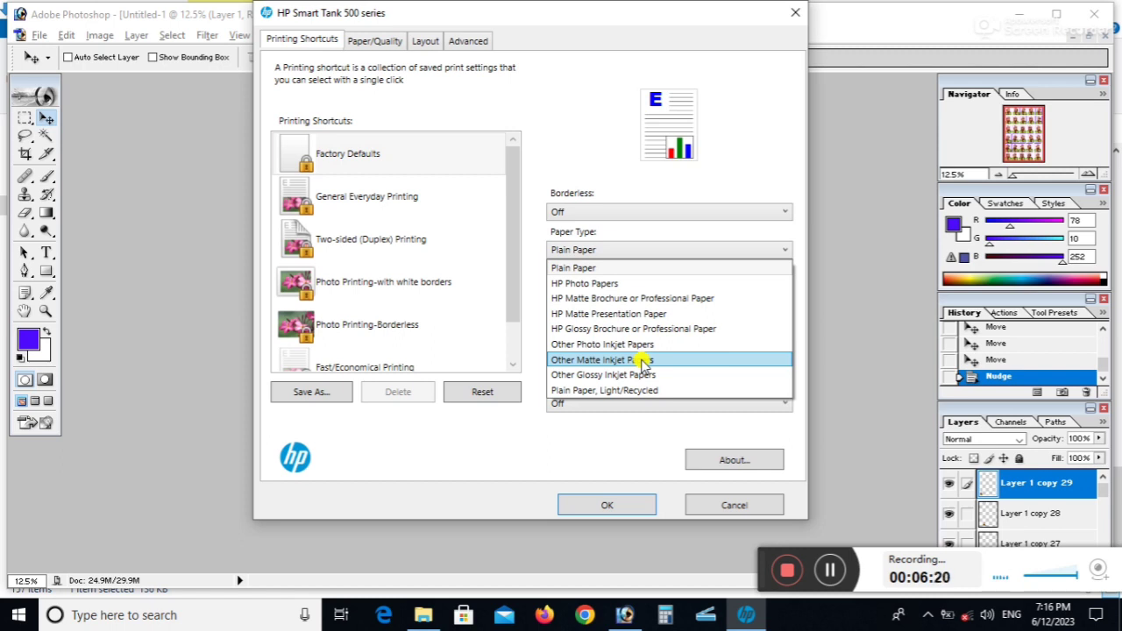
pyautogui.click(524, 425)
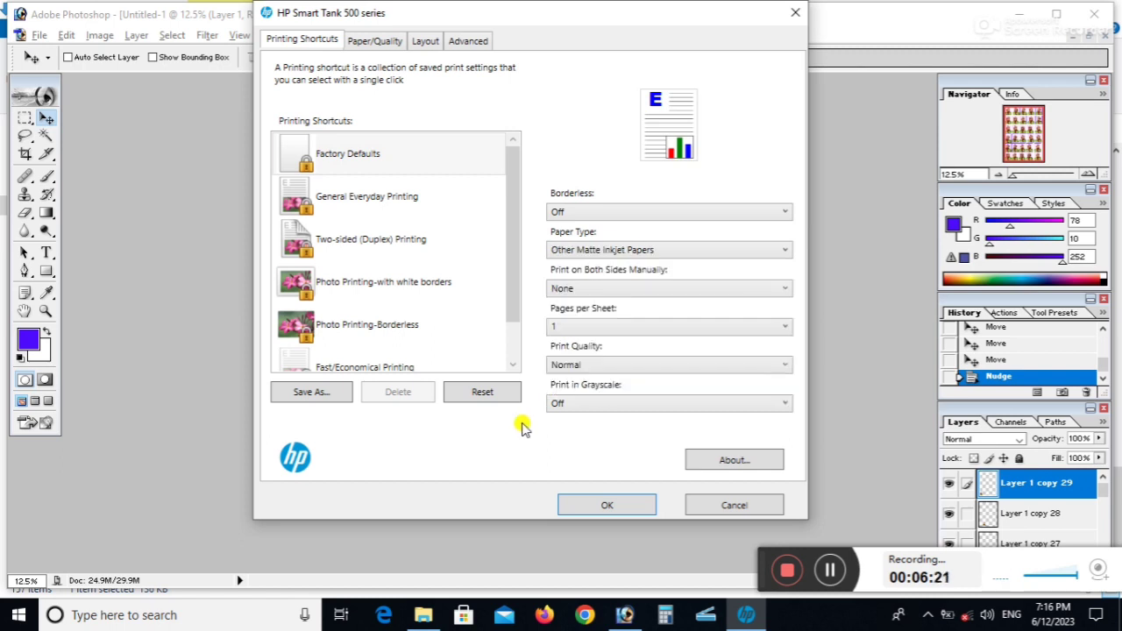
pyautogui.click(575, 372)
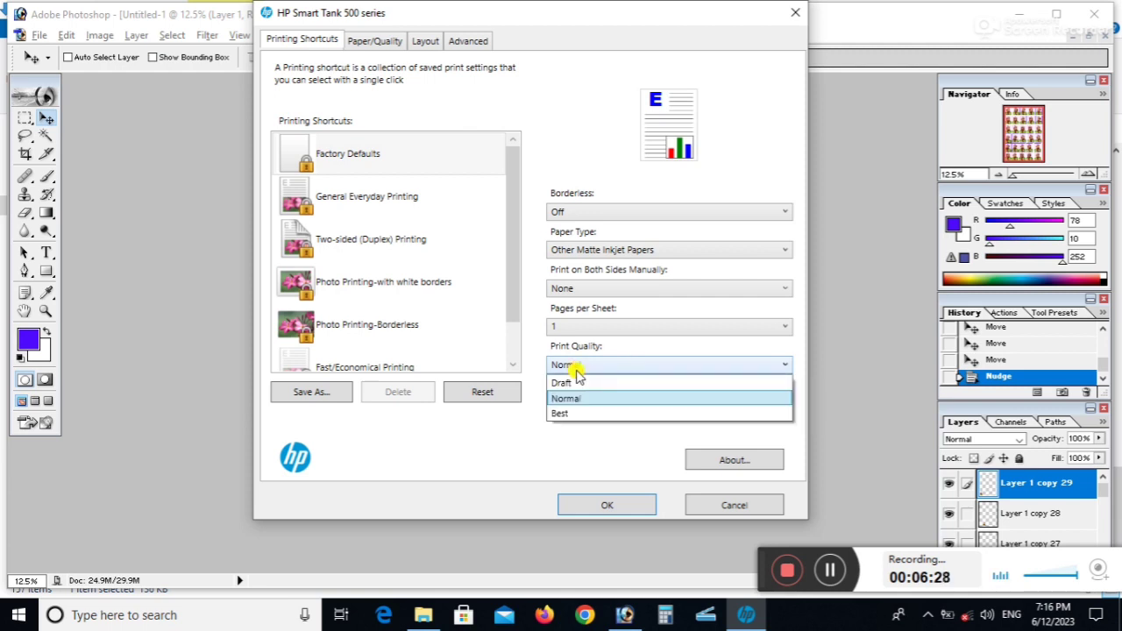
pyautogui.click(572, 412)
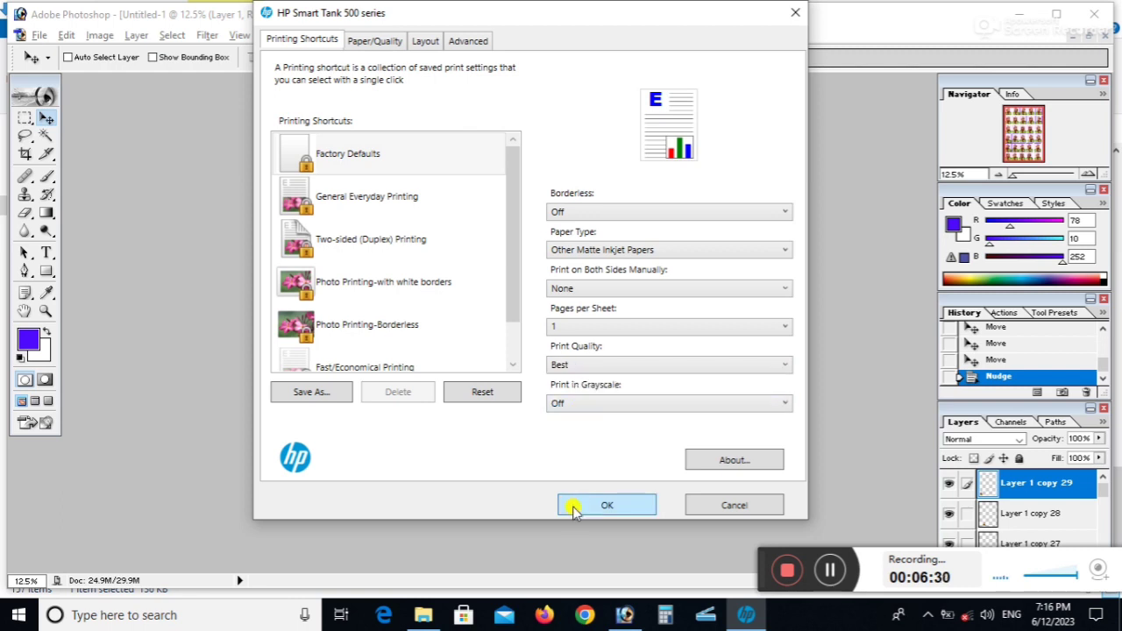
pyautogui.click(595, 504)
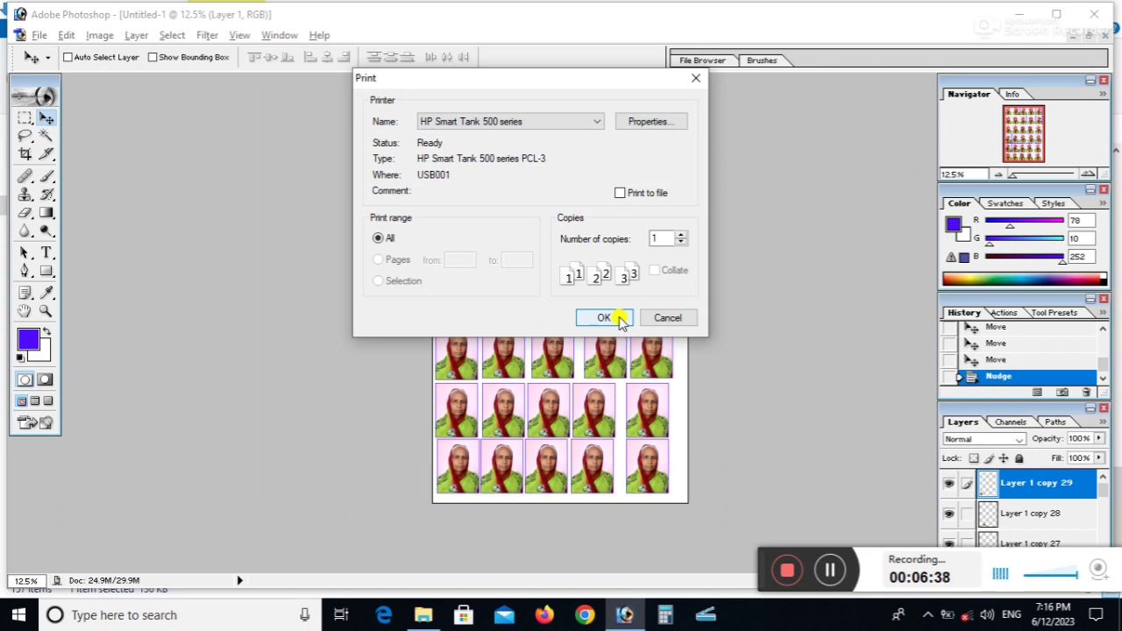
pyautogui.click(666, 317)
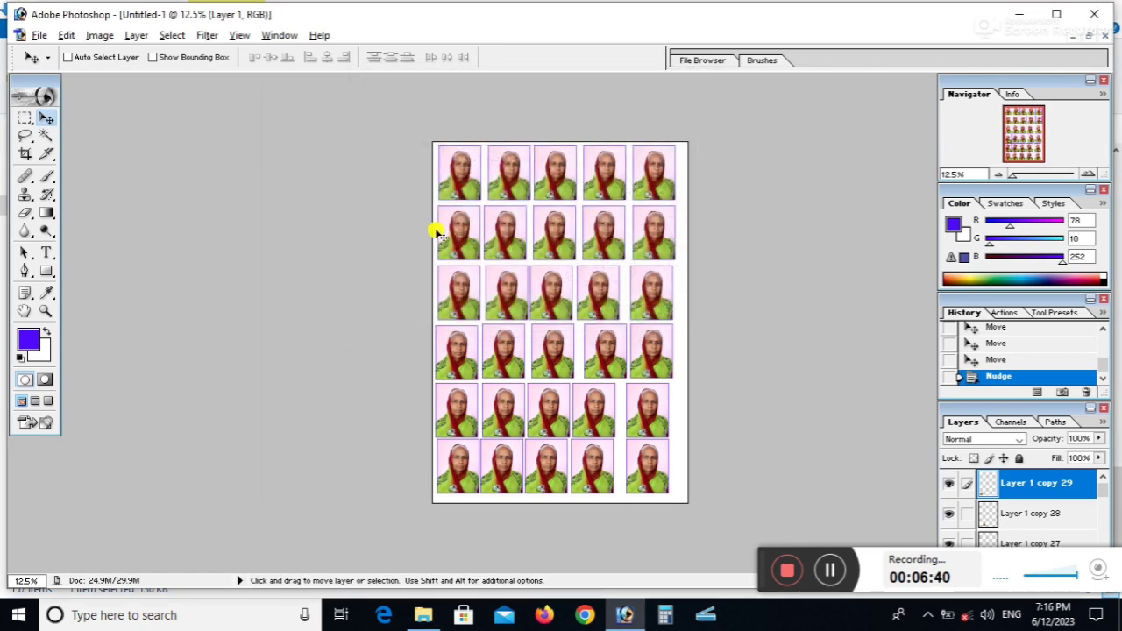